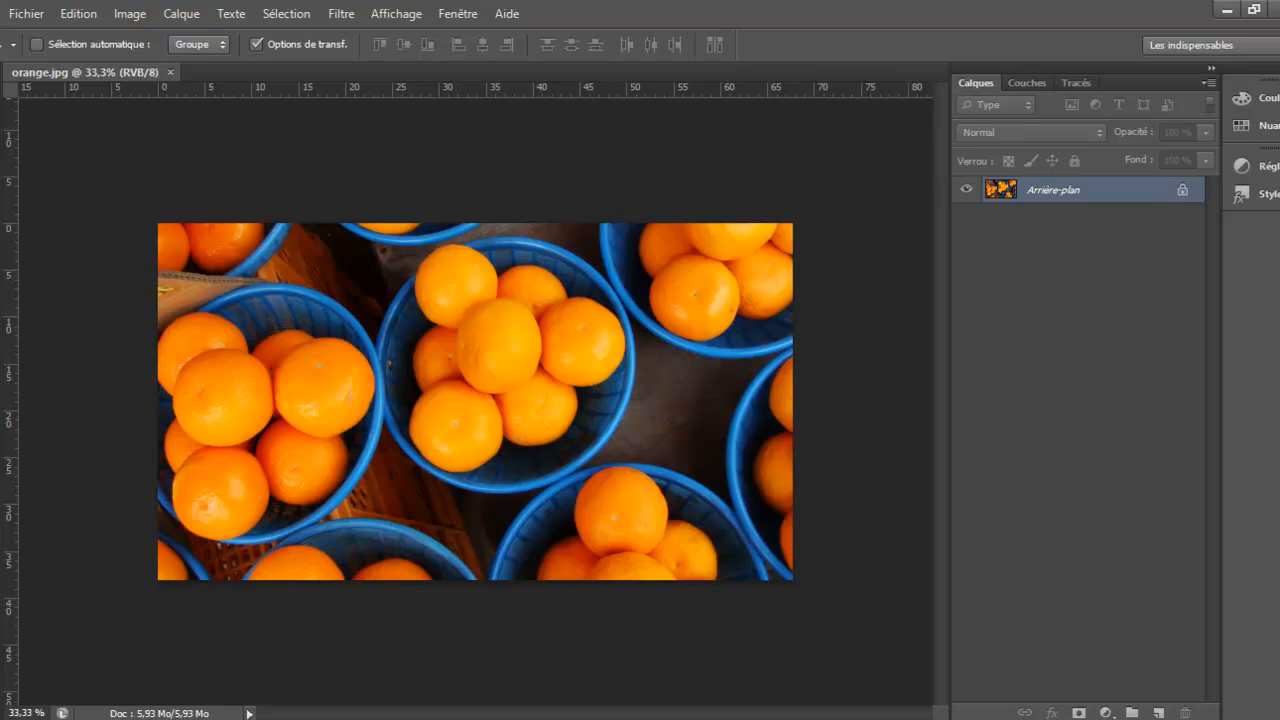
Start a Pen tool path at the left edge of the central orange and curve it over the fruit's top edge
key(z)
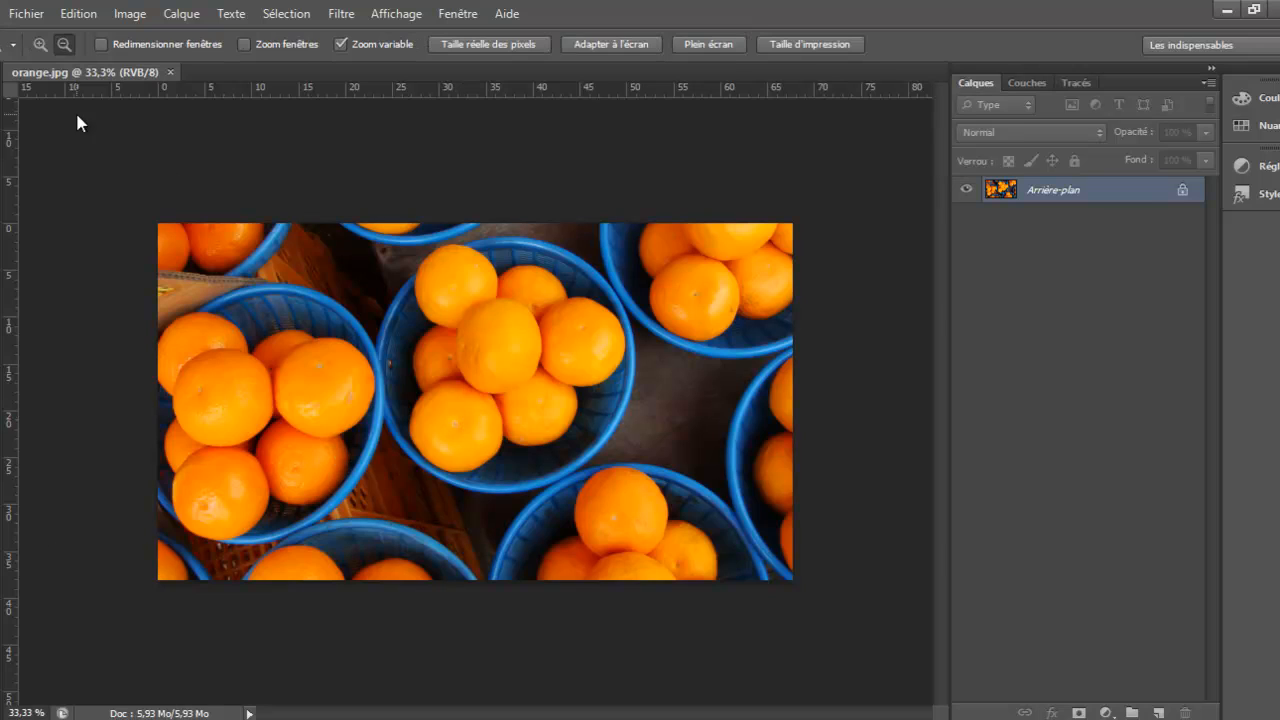
click(500, 367)
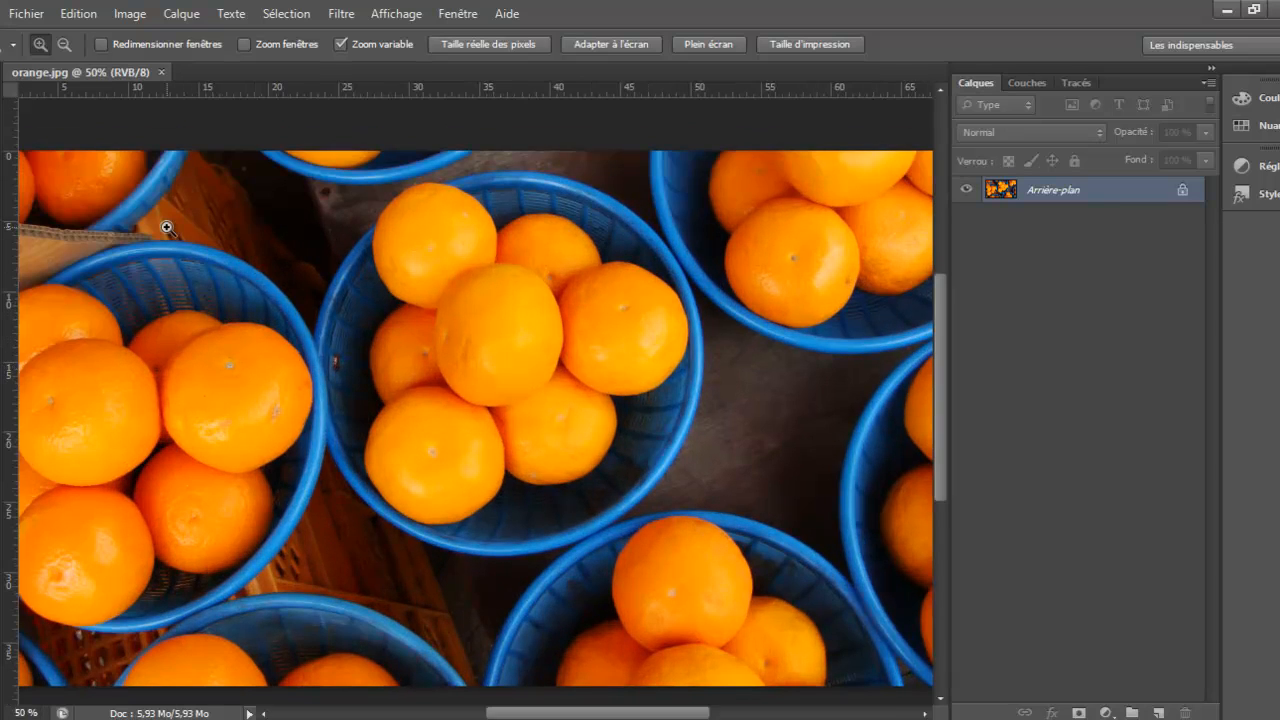
key(p)
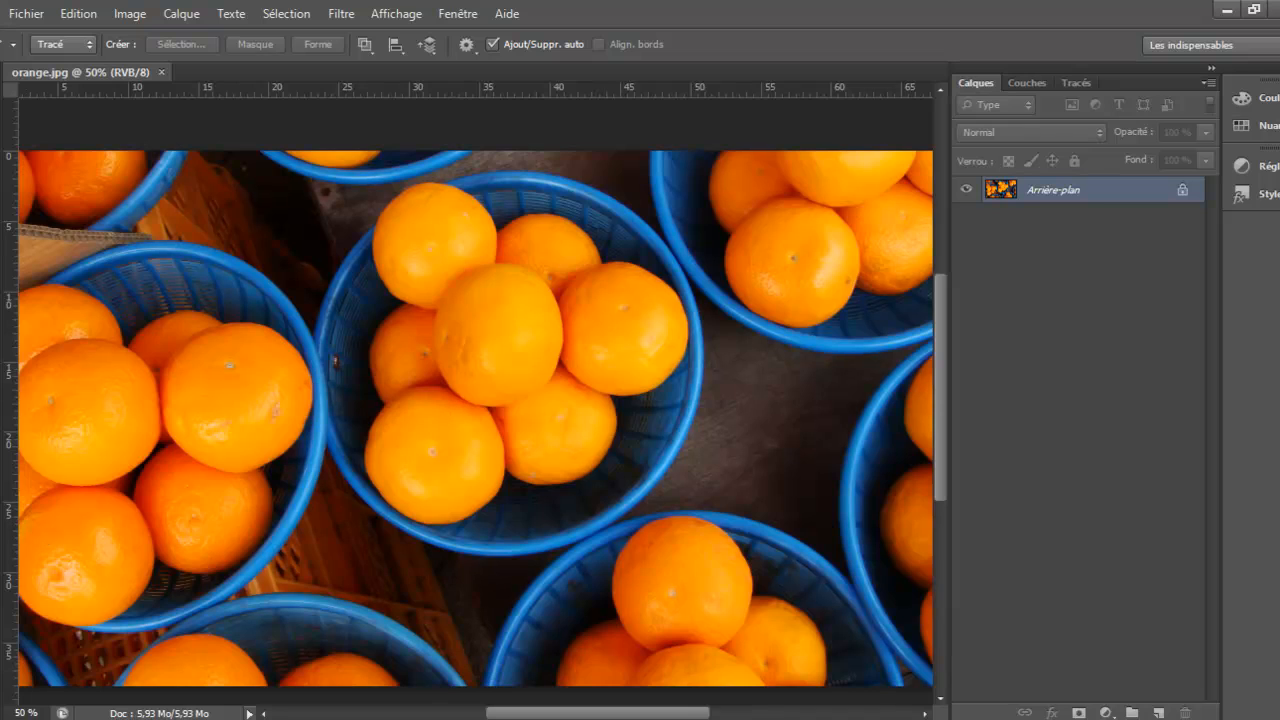
click(1, 608)
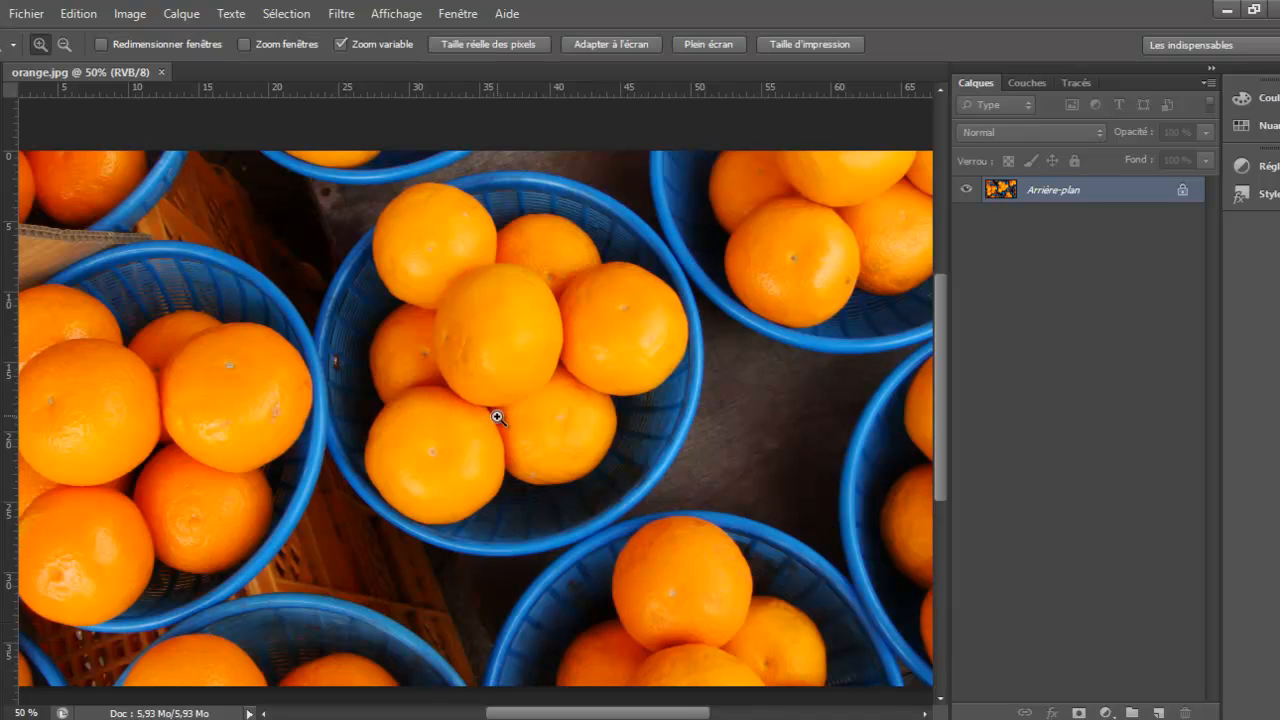
click(497, 323)
click(497, 323)
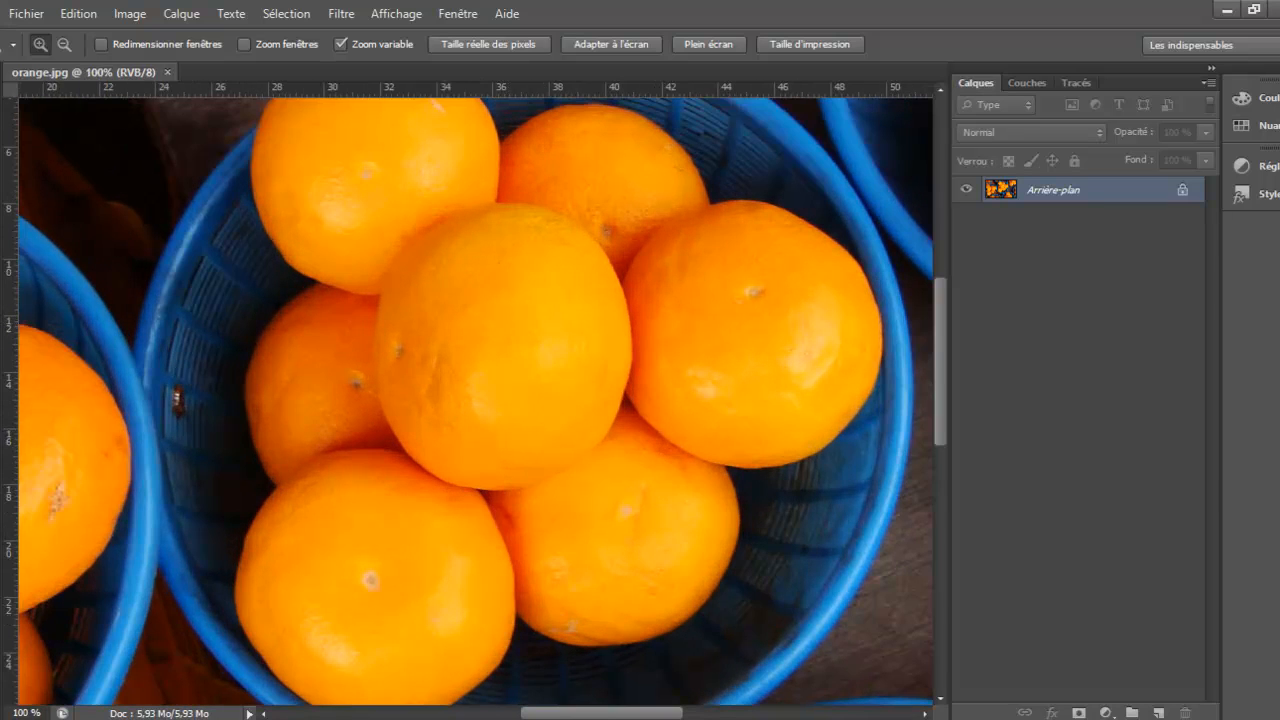
click(1, 466)
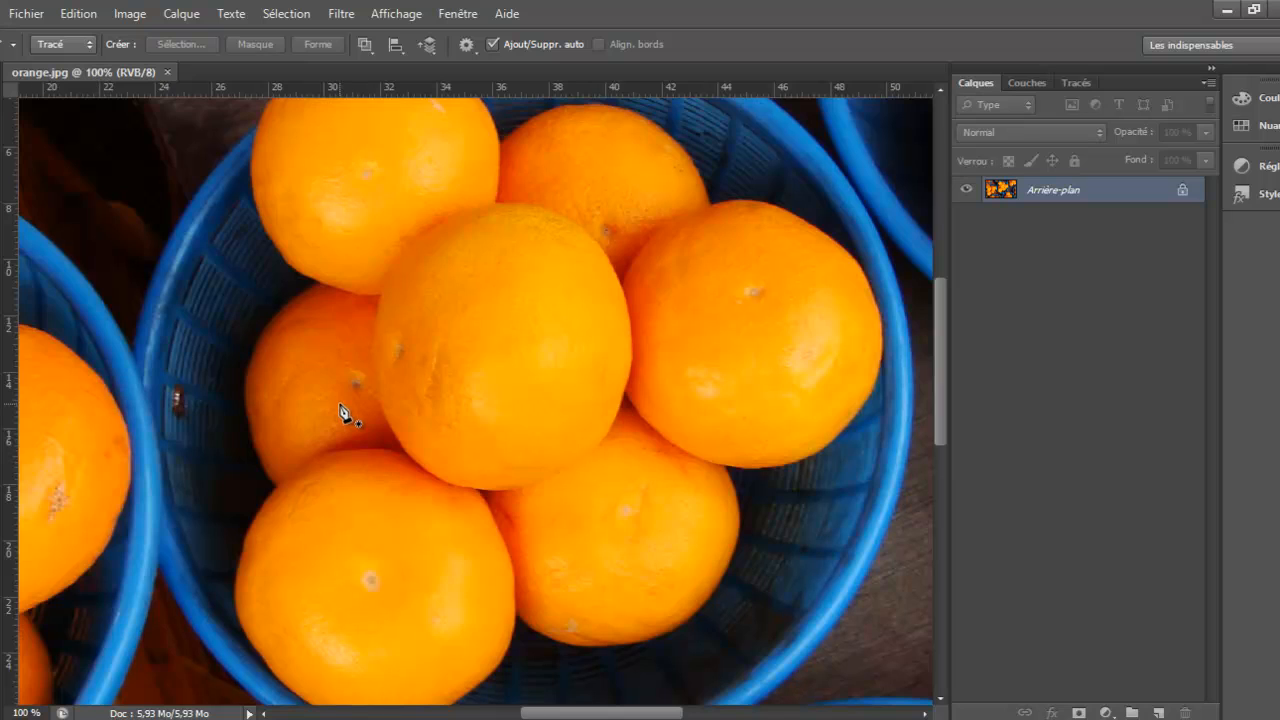
click(375, 350)
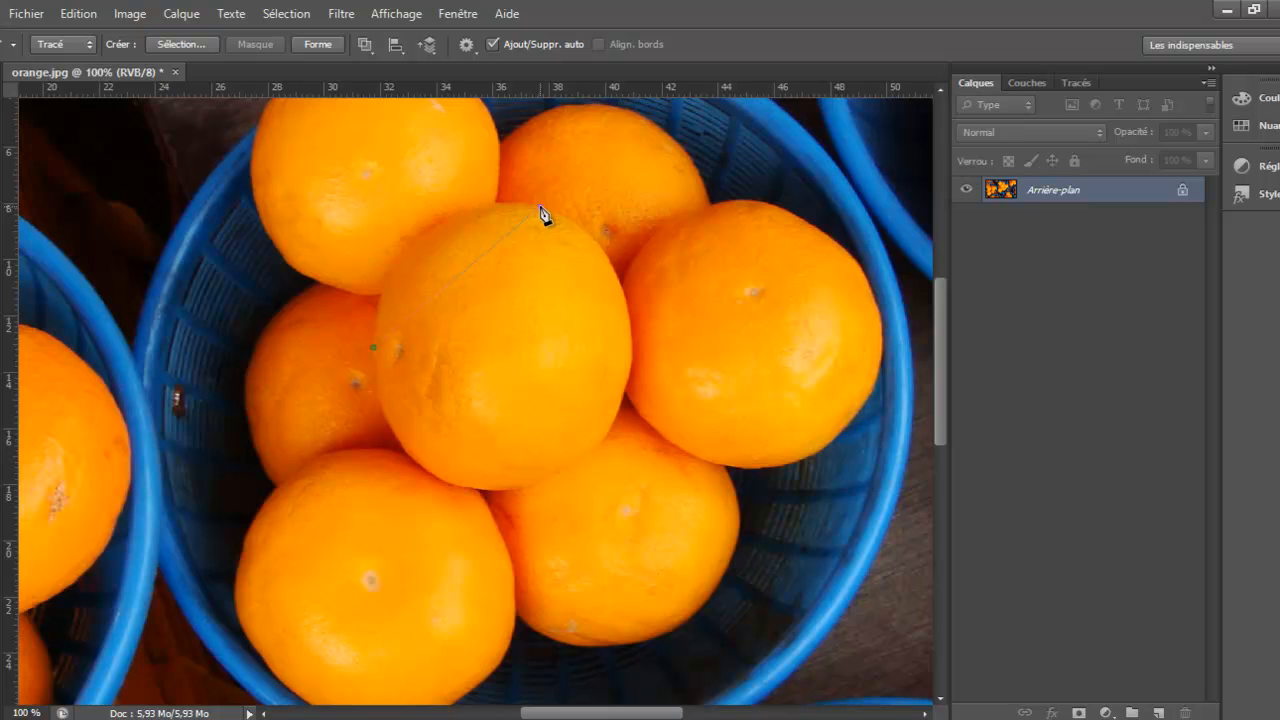
drag(541, 212, 714, 218)
drag(716, 219, 716, 219)
Extend the path down the orange's right edge to a curved bottom anchor, shortening the top anchor's outgoing handle to fit
click(633, 364)
drag(715, 219, 632, 219)
drag(474, 490, 324, 472)
Adjust the anchor on the orange's right edge with Direct Selection, then reselect the bottom anchor to continue the path
right_click(2, 470)
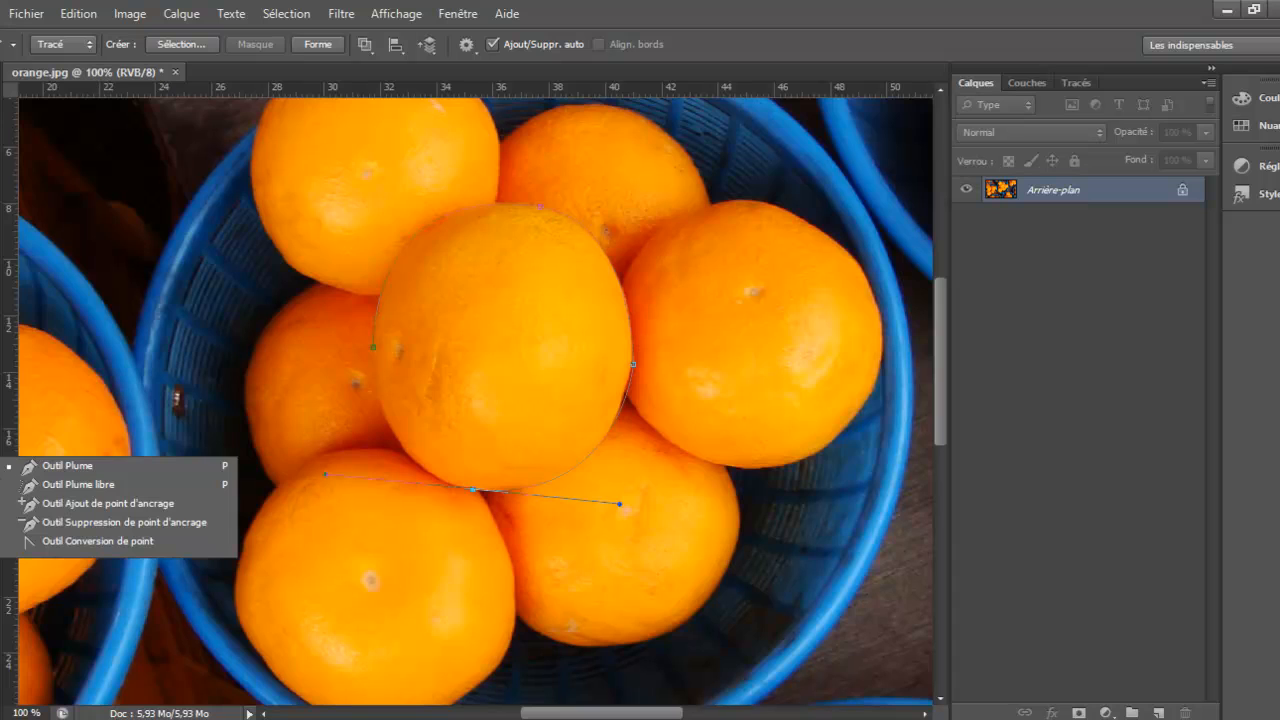
click(2, 505)
right_click(2, 517)
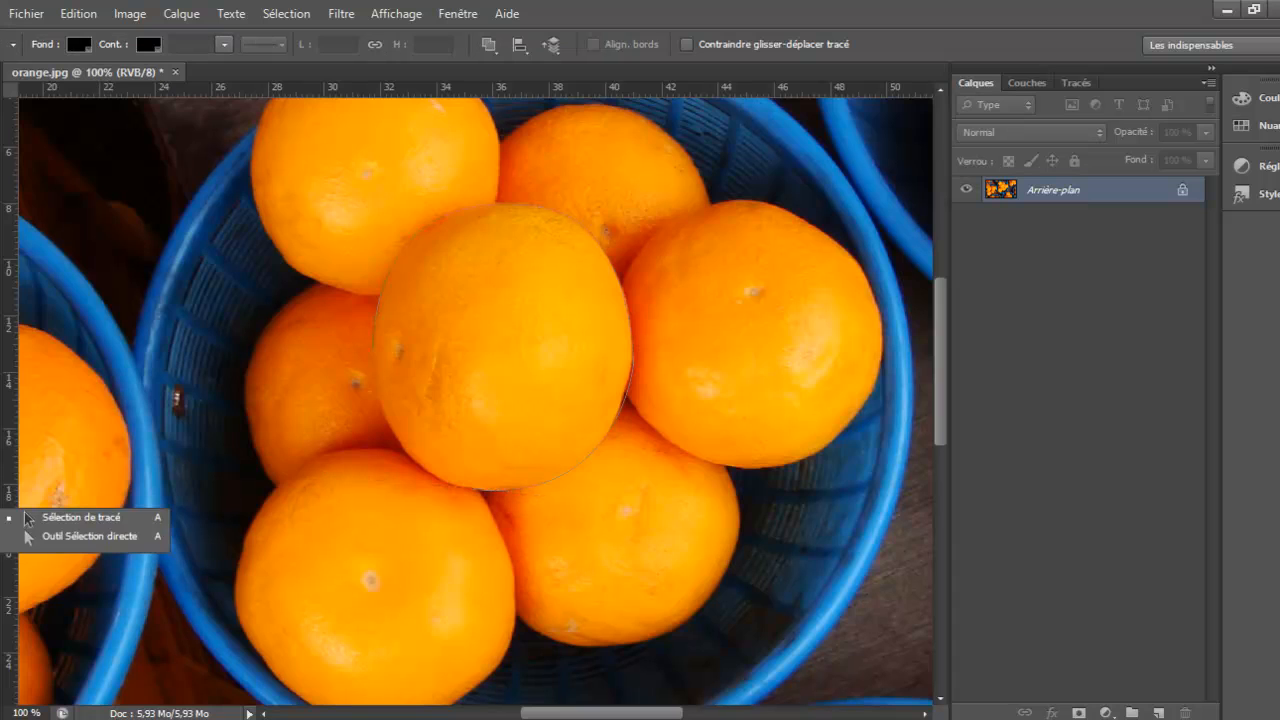
click(32, 539)
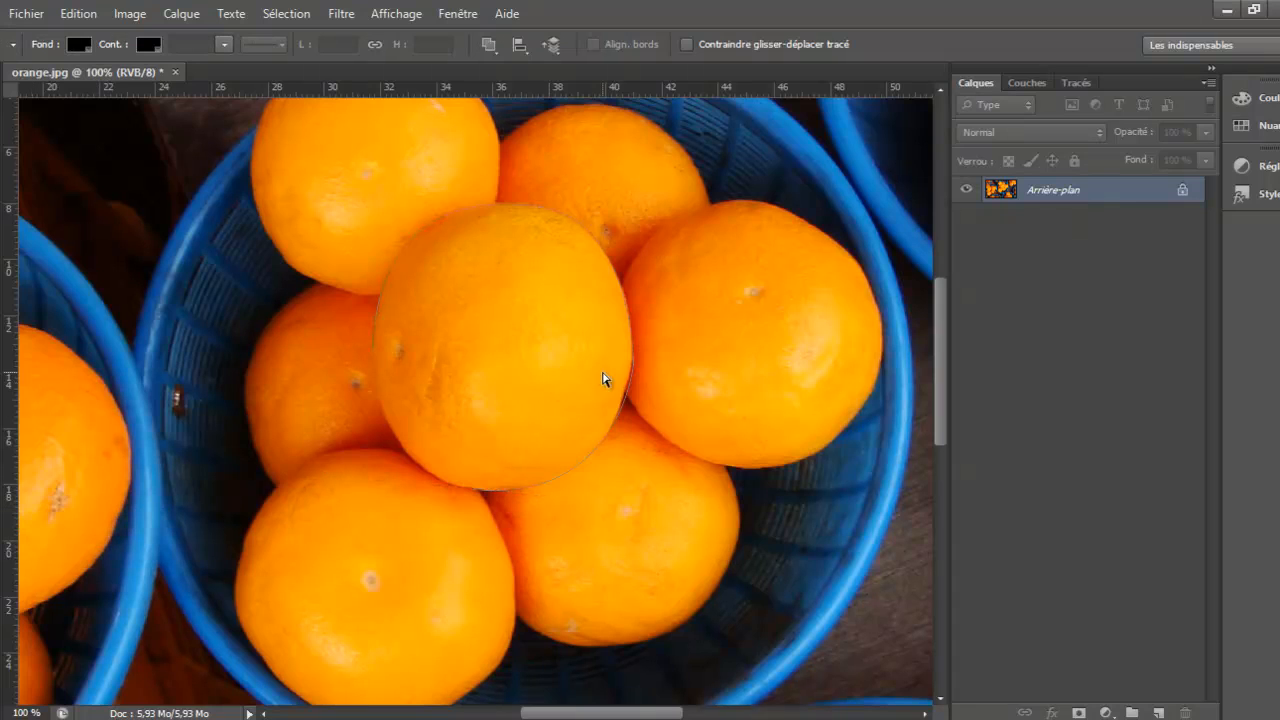
click(633, 369)
key(p)
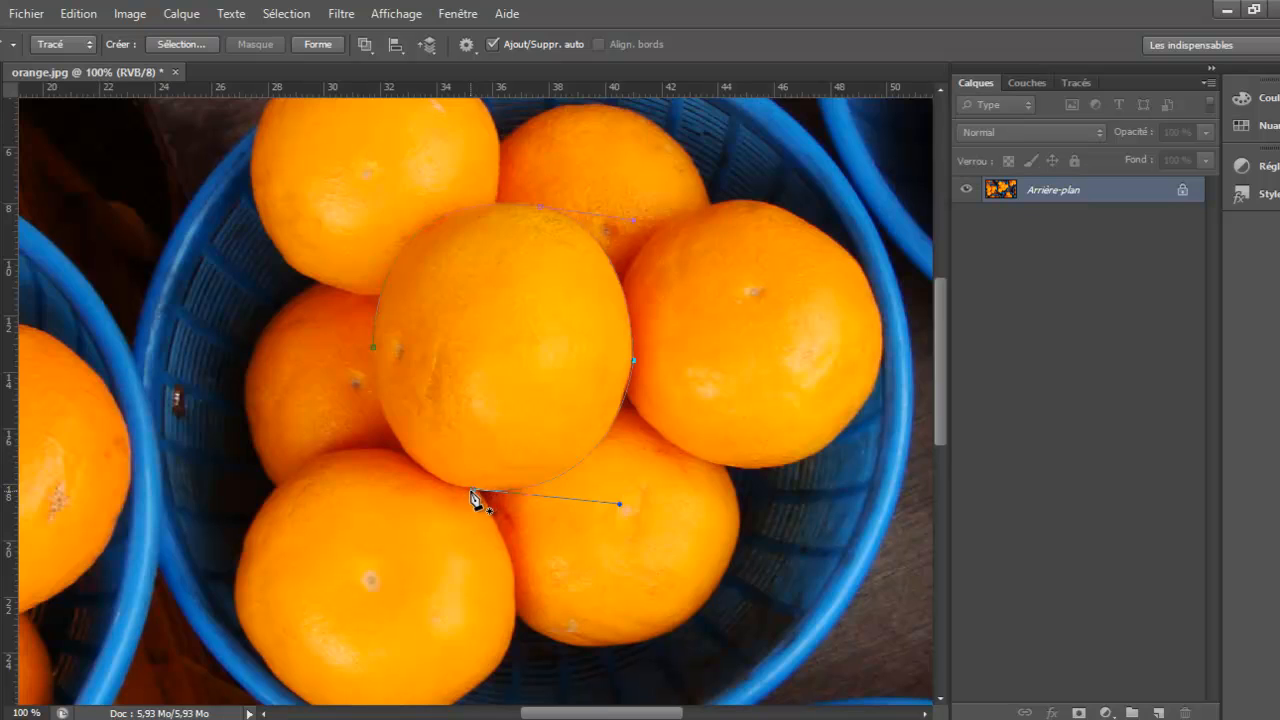
key(a)
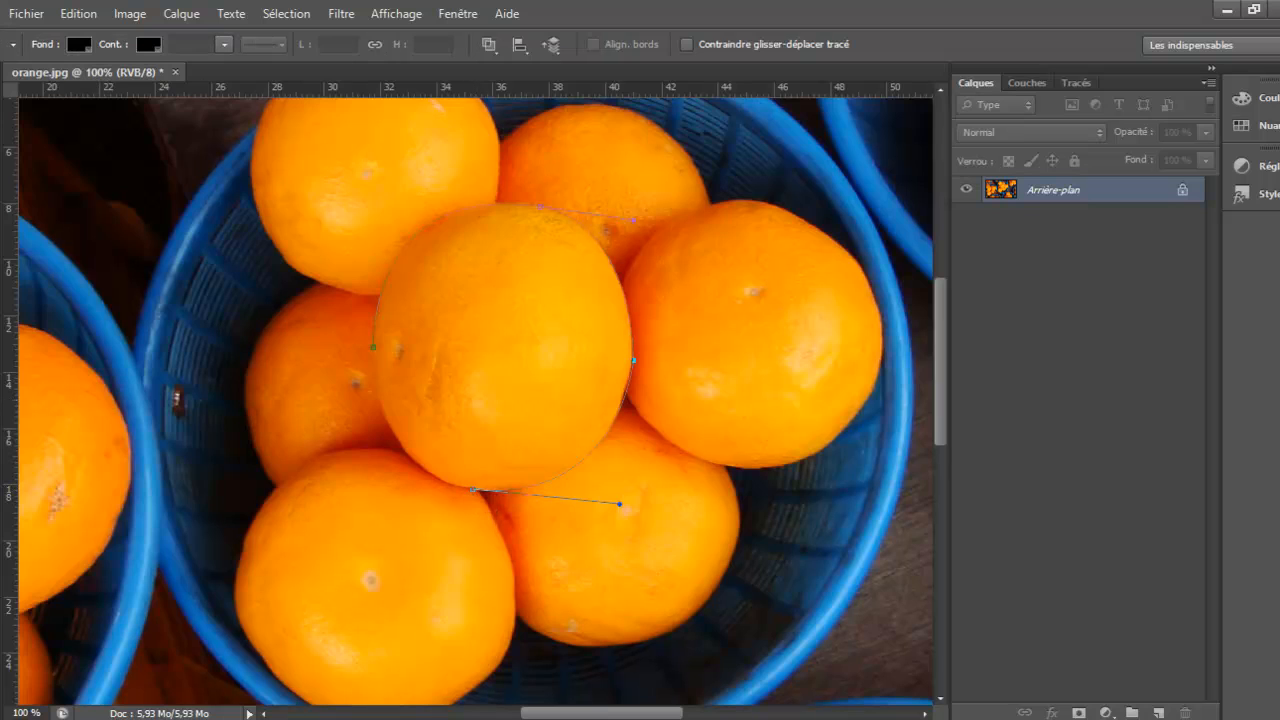
click(473, 491)
key(p)
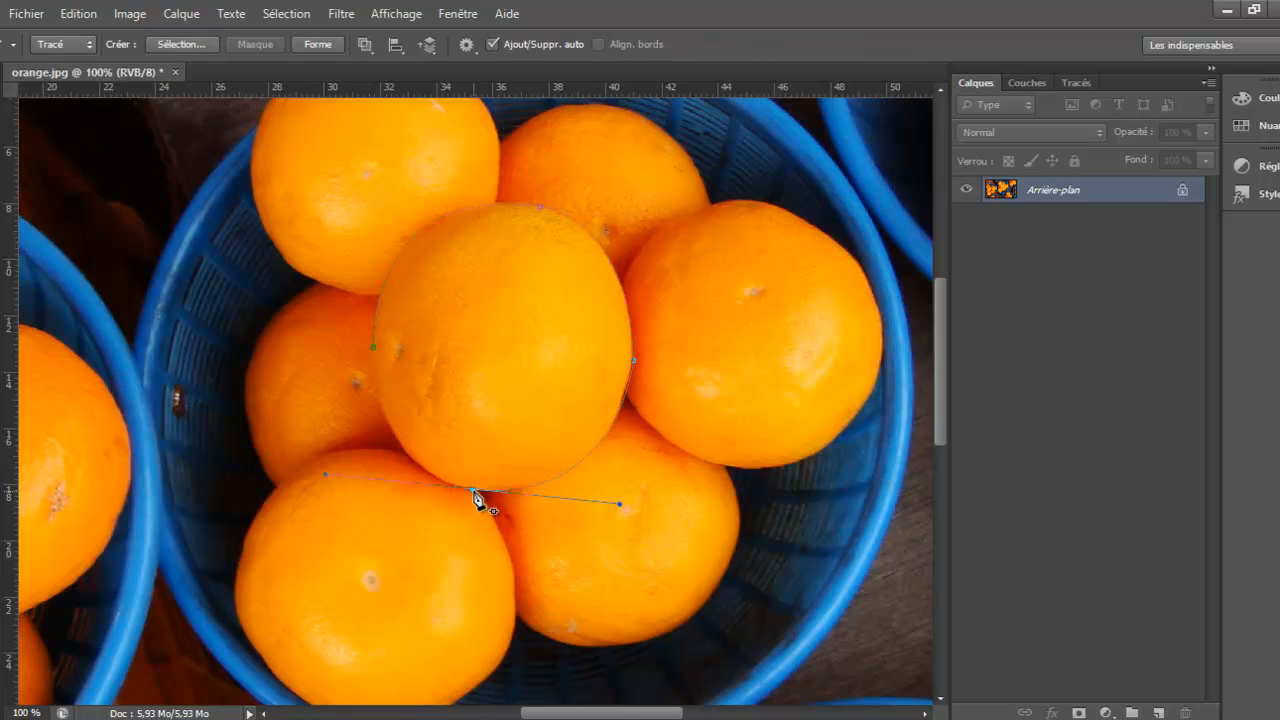
Close the path at its starting anchor and adjust the bottom anchor's left handle to fit the orange's lower-left edge
click(374, 350)
key(a)
click(373, 351)
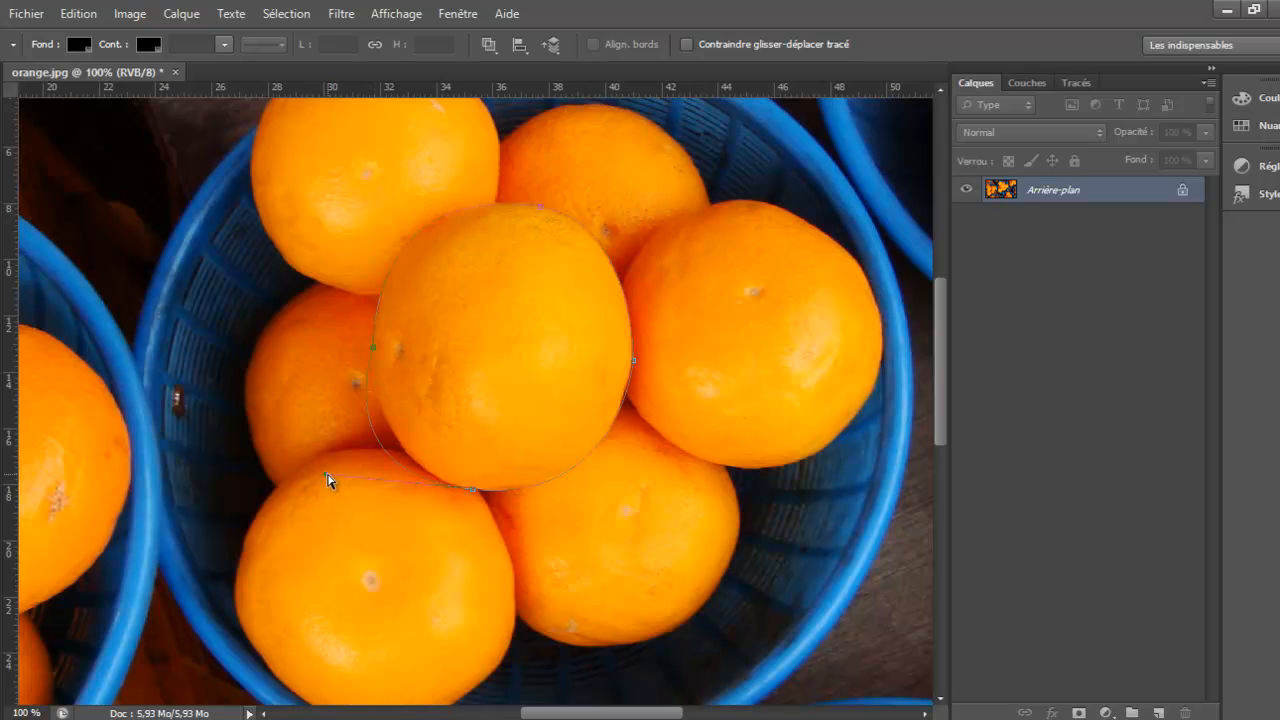
drag(327, 474, 360, 460)
Use Convert Point on the bottom anchor to reshape its two handles so both curves follow the orange's lower edge
right_click(4, 470)
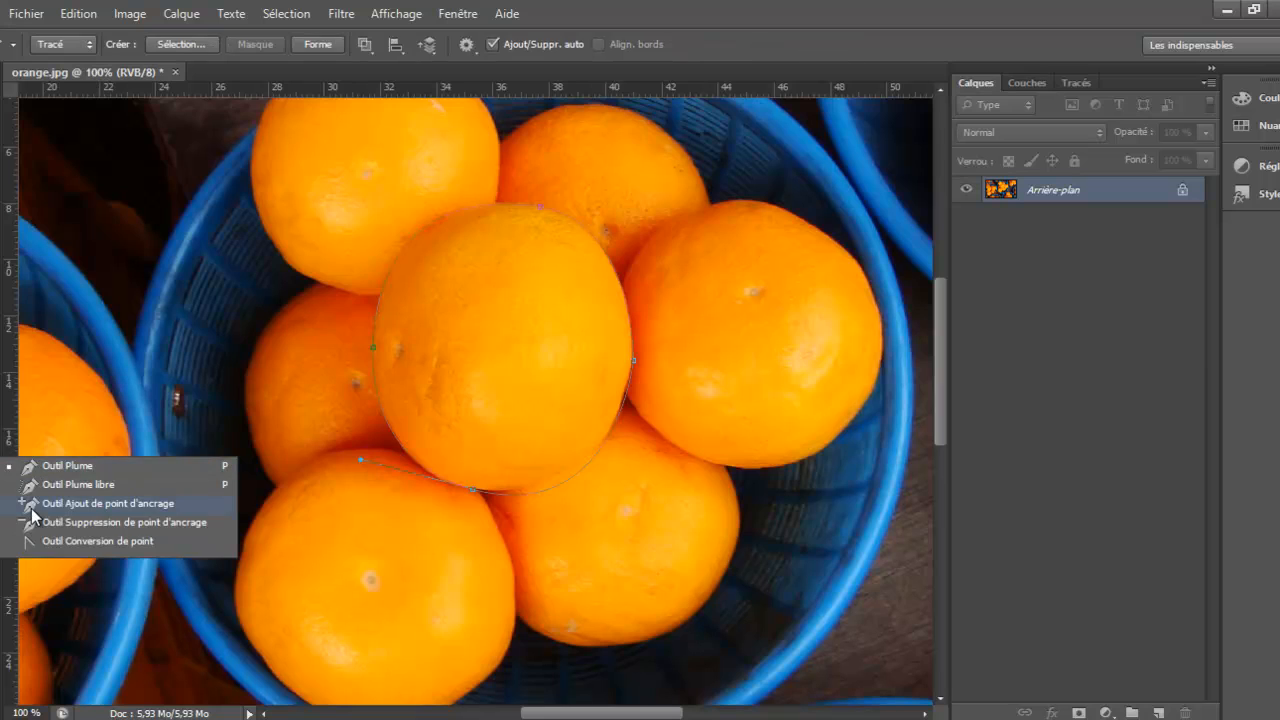
click(55, 541)
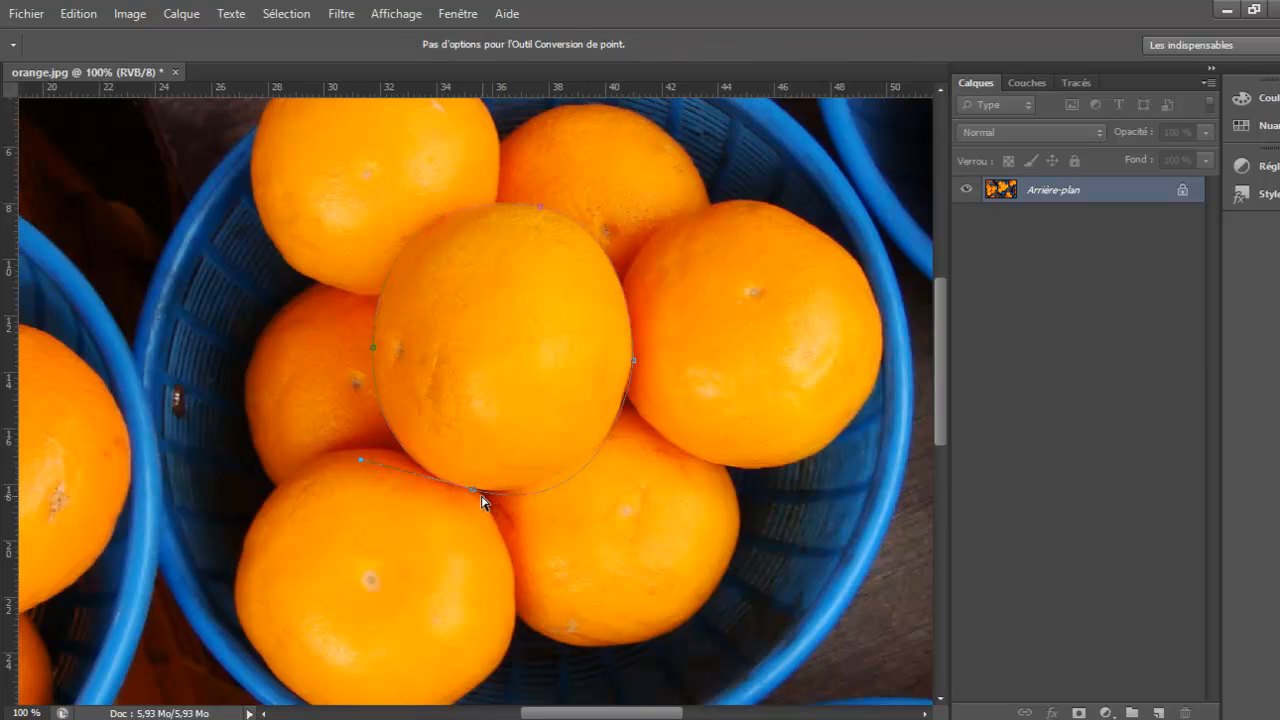
drag(472, 490, 360, 452)
drag(585, 523, 621, 499)
key(a)
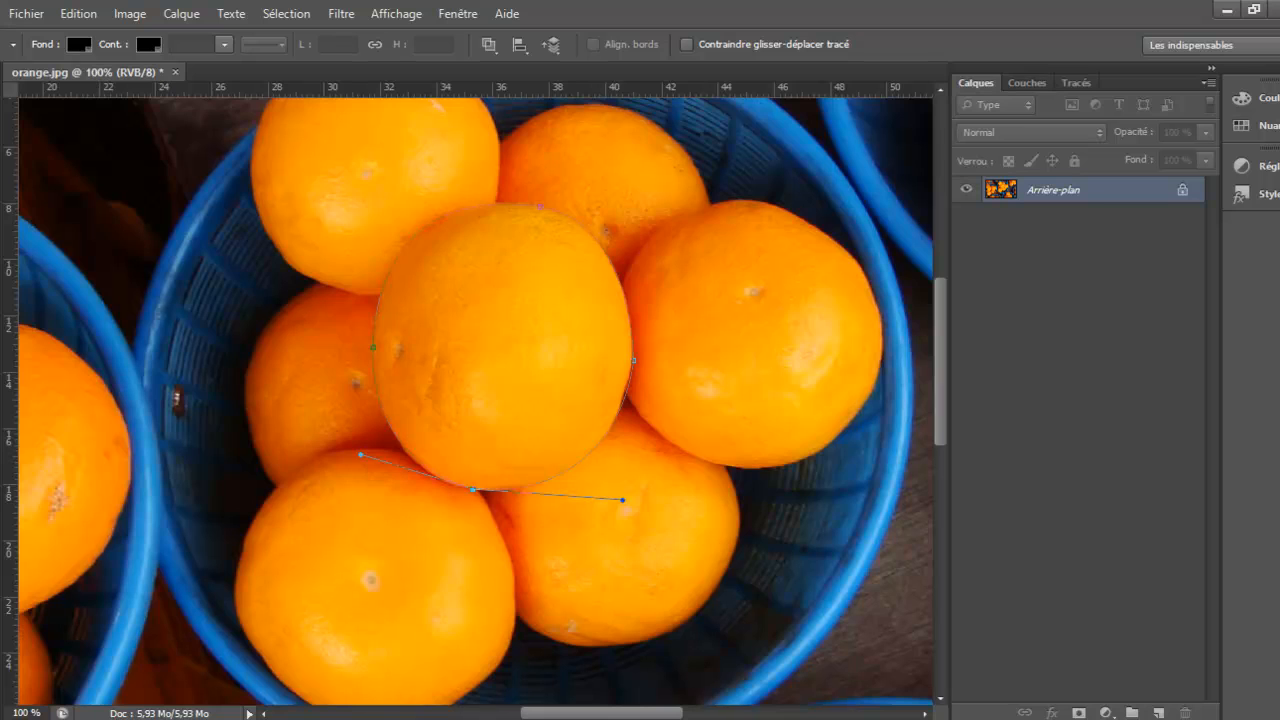
Turn the closed path into a new anti-aliased selection with a radius of 0 pixels
click(2, 474)
click(31, 468)
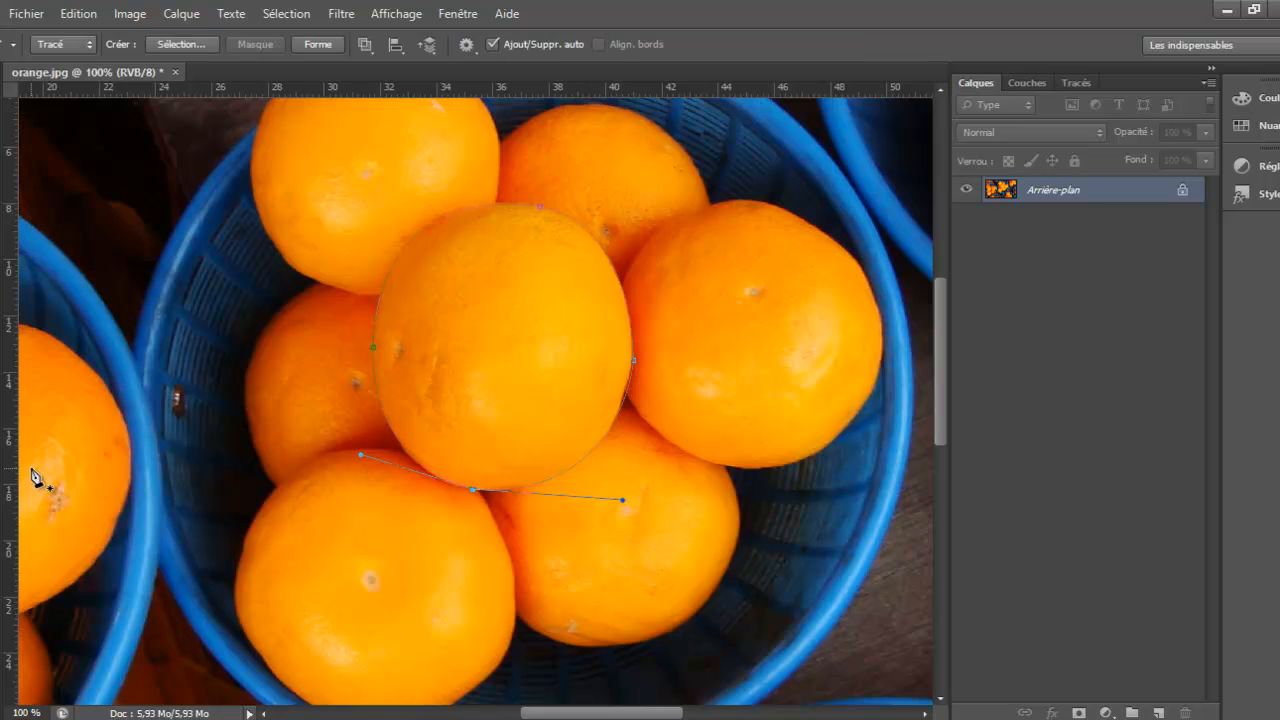
right_click(493, 290)
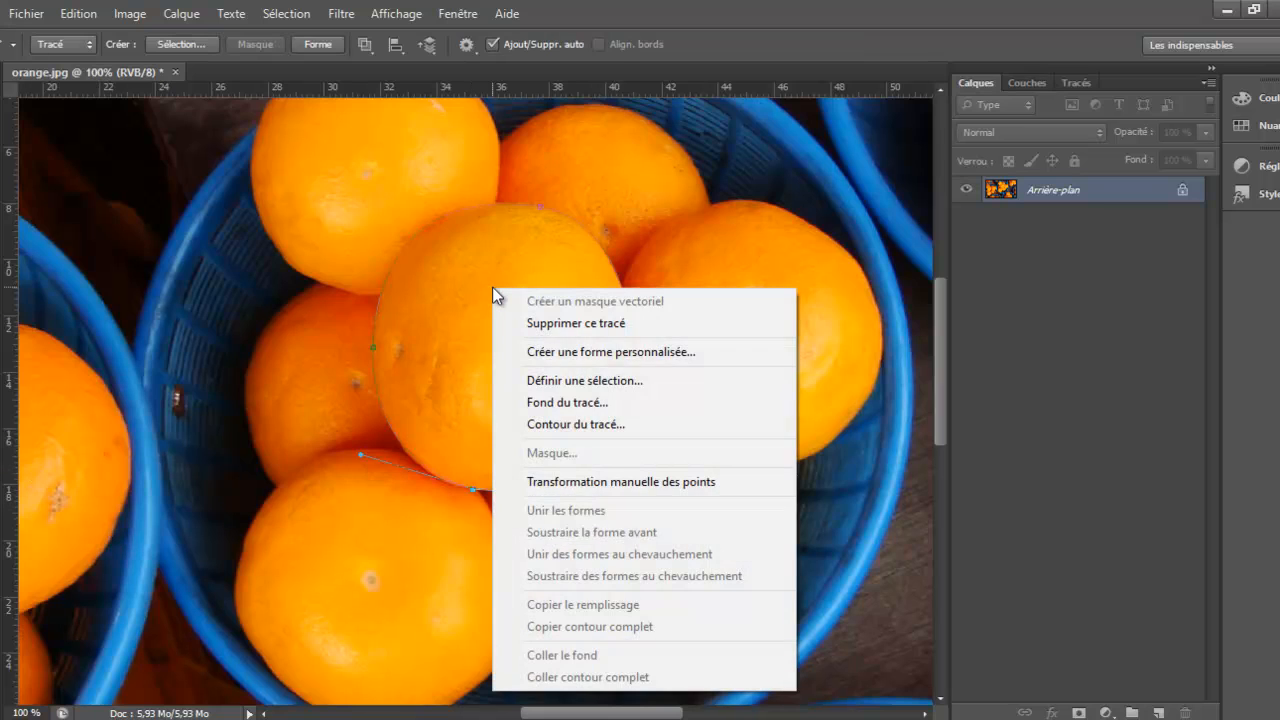
click(634, 383)
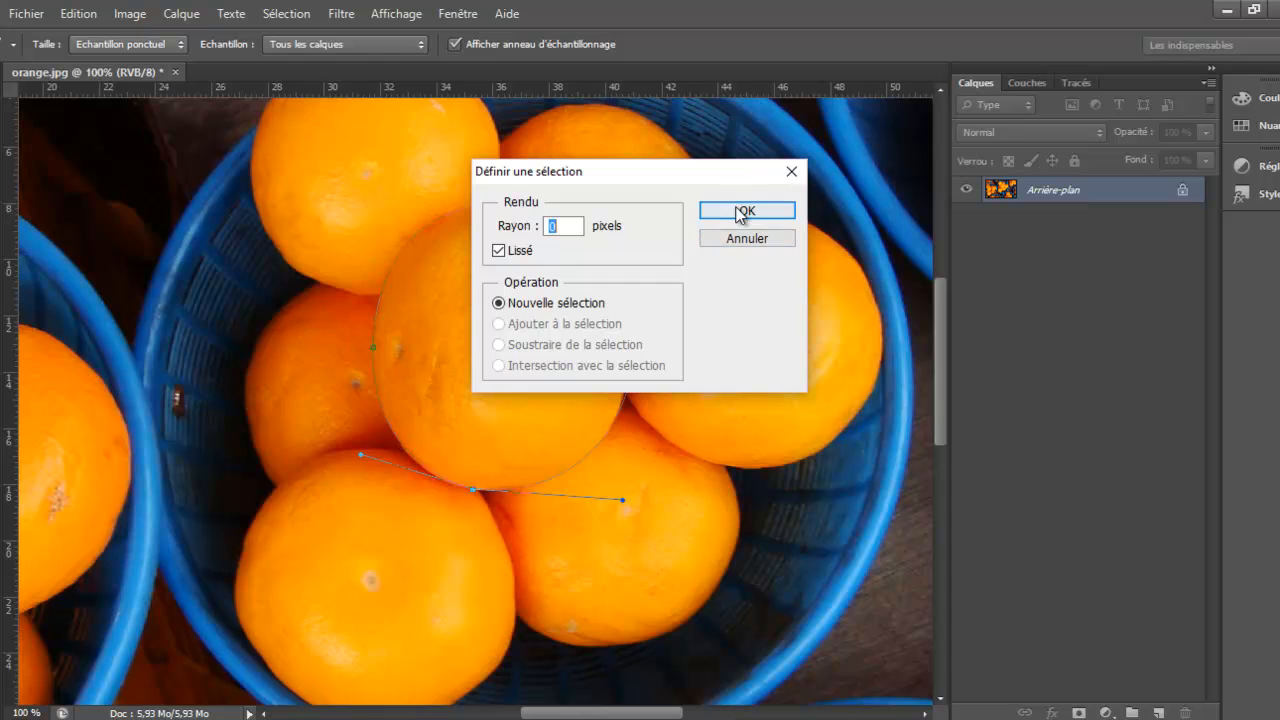
click(741, 211)
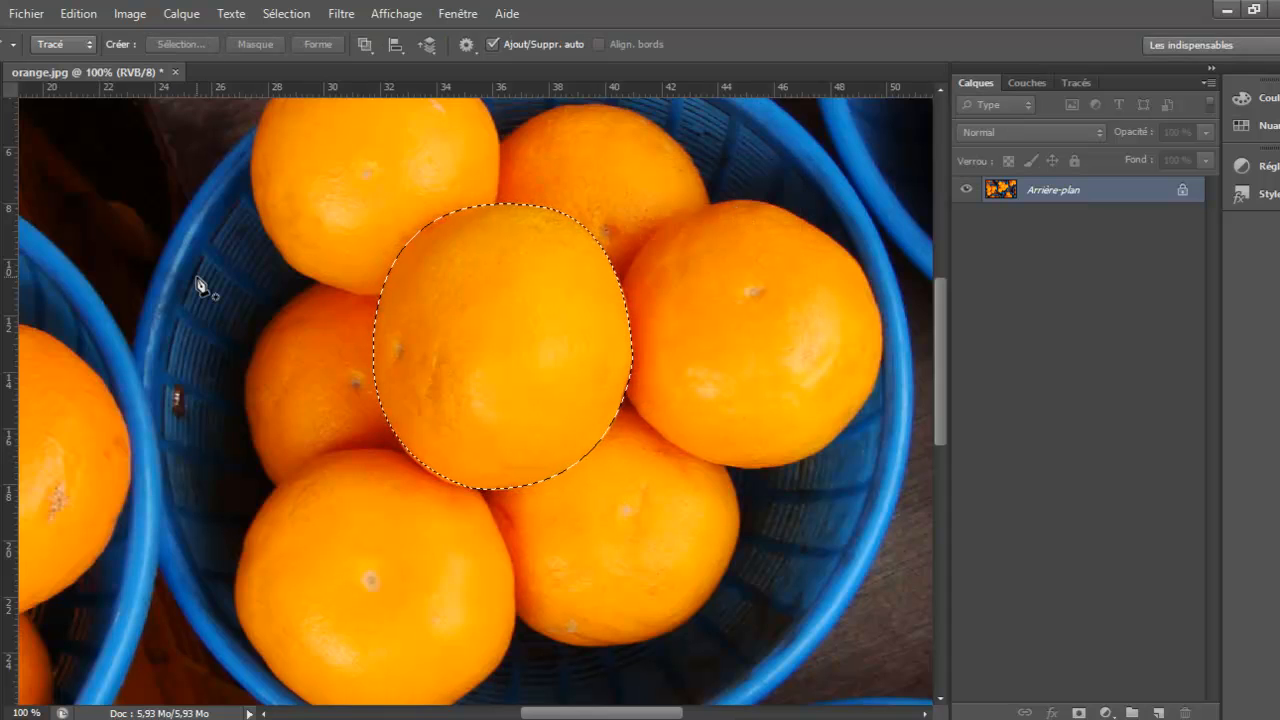
Copy the selected orange to a new layer
key(z)
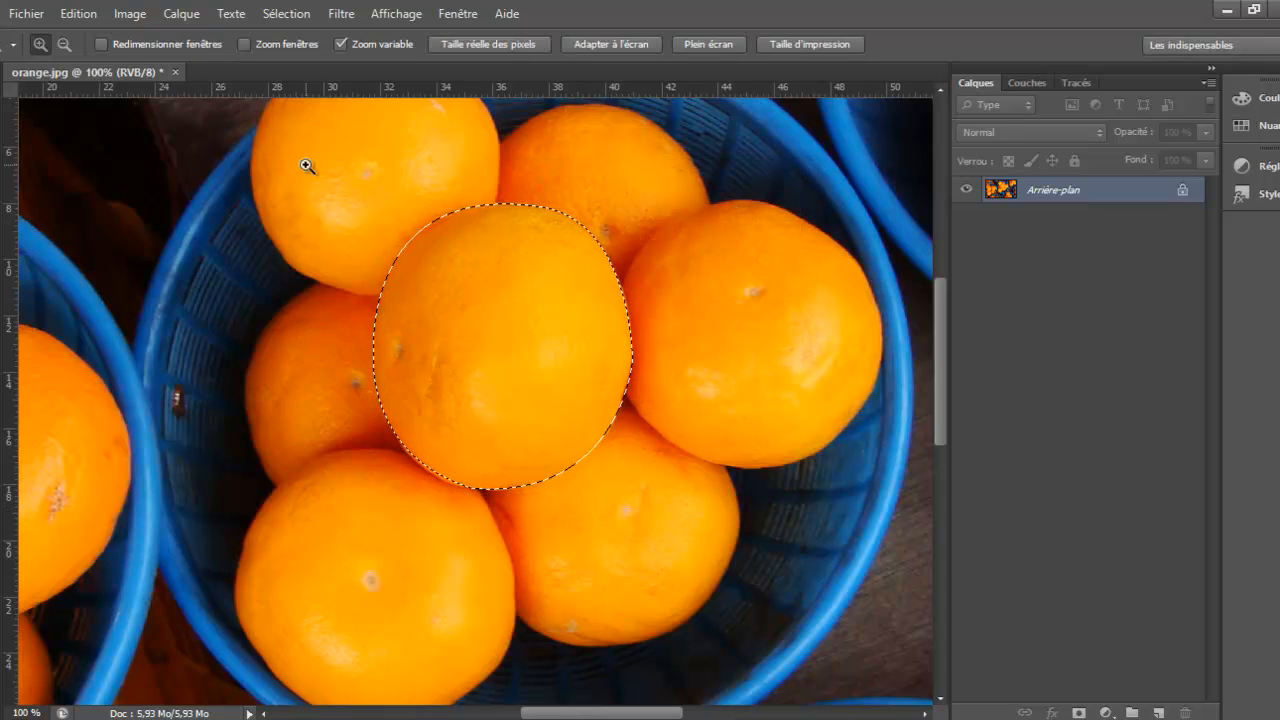
click(70, 46)
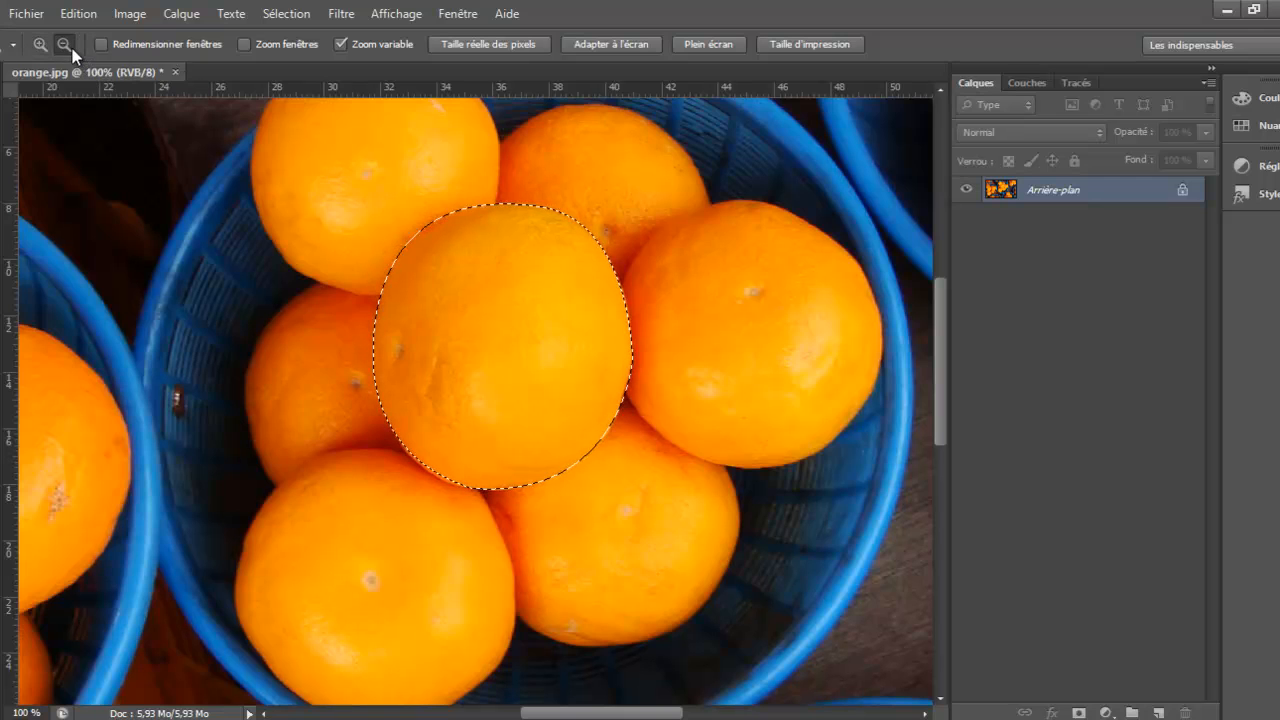
drag(511, 292, 511, 297)
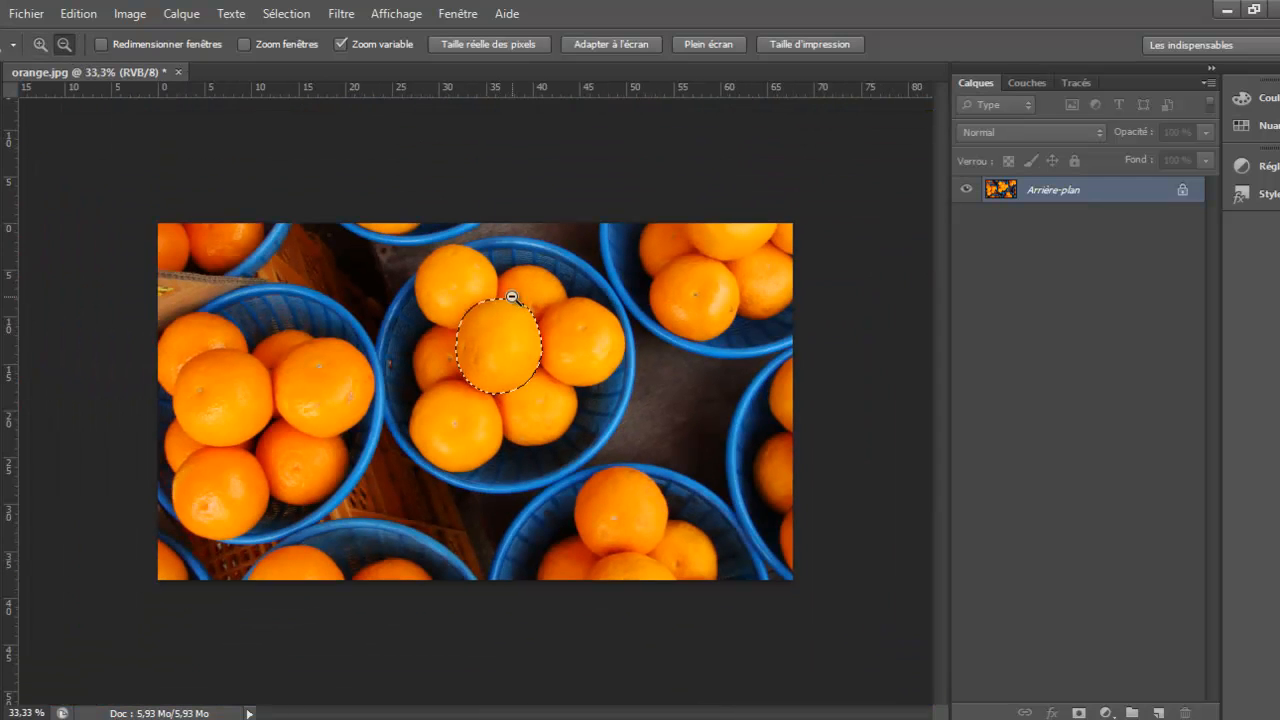
click(38, 46)
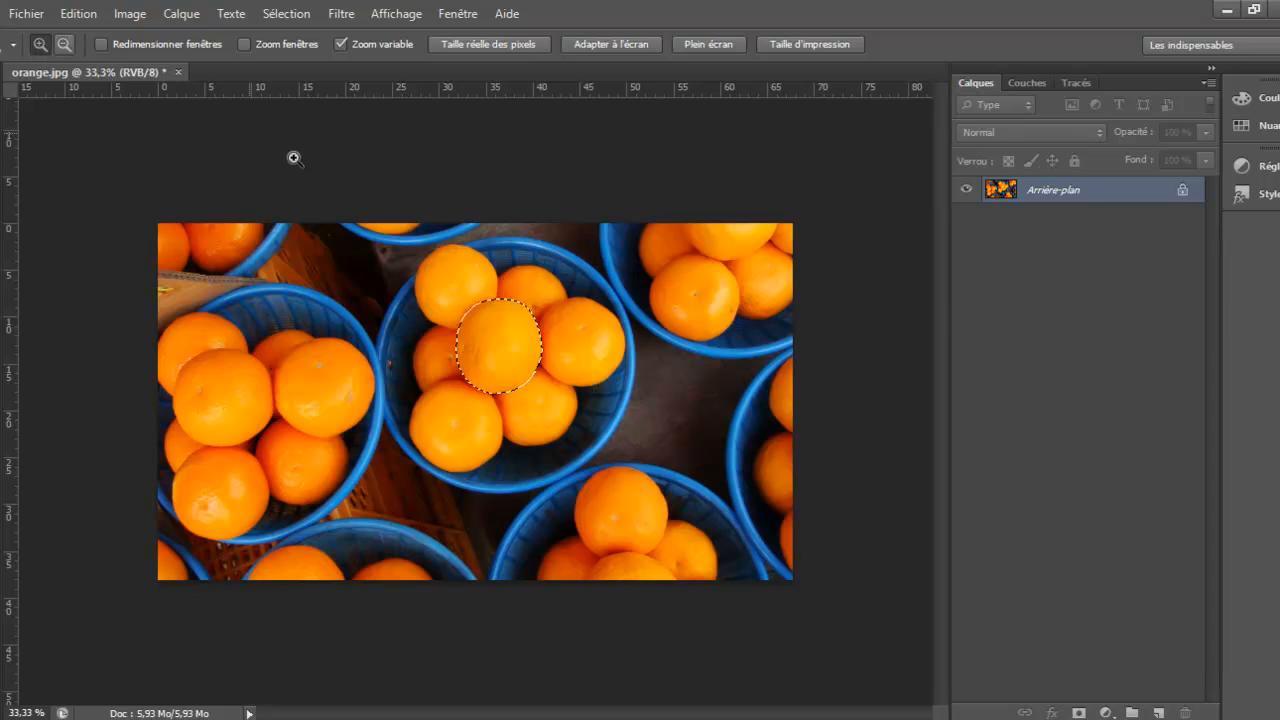
click(530, 368)
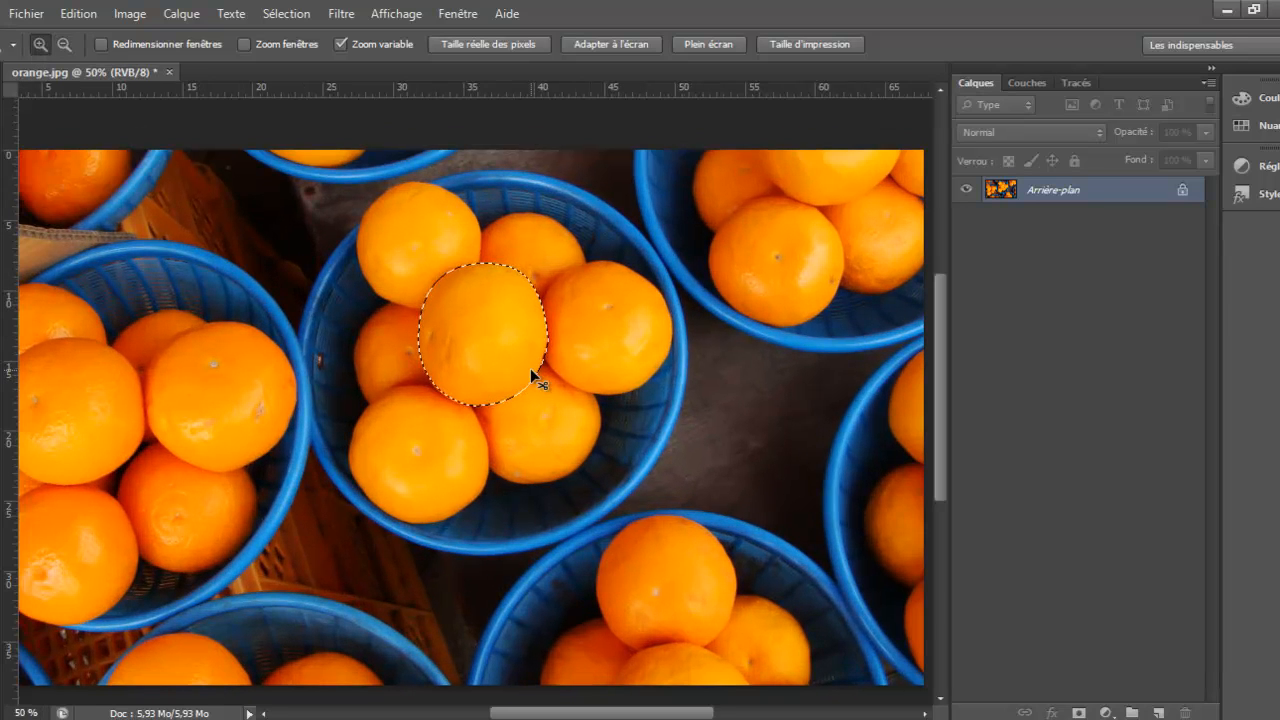
key(ctrl+j)
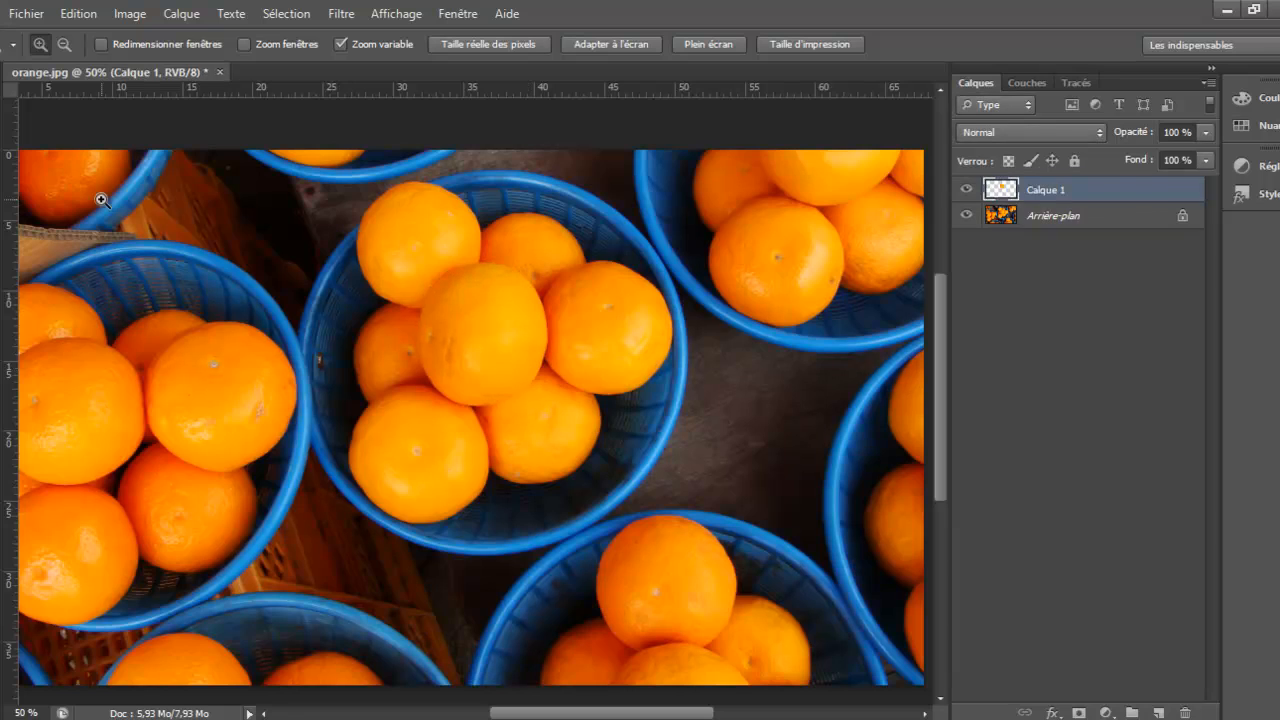
Move the copied orange onto the lower-right fruit of the left basket and rotate it by about 78°
key(v)
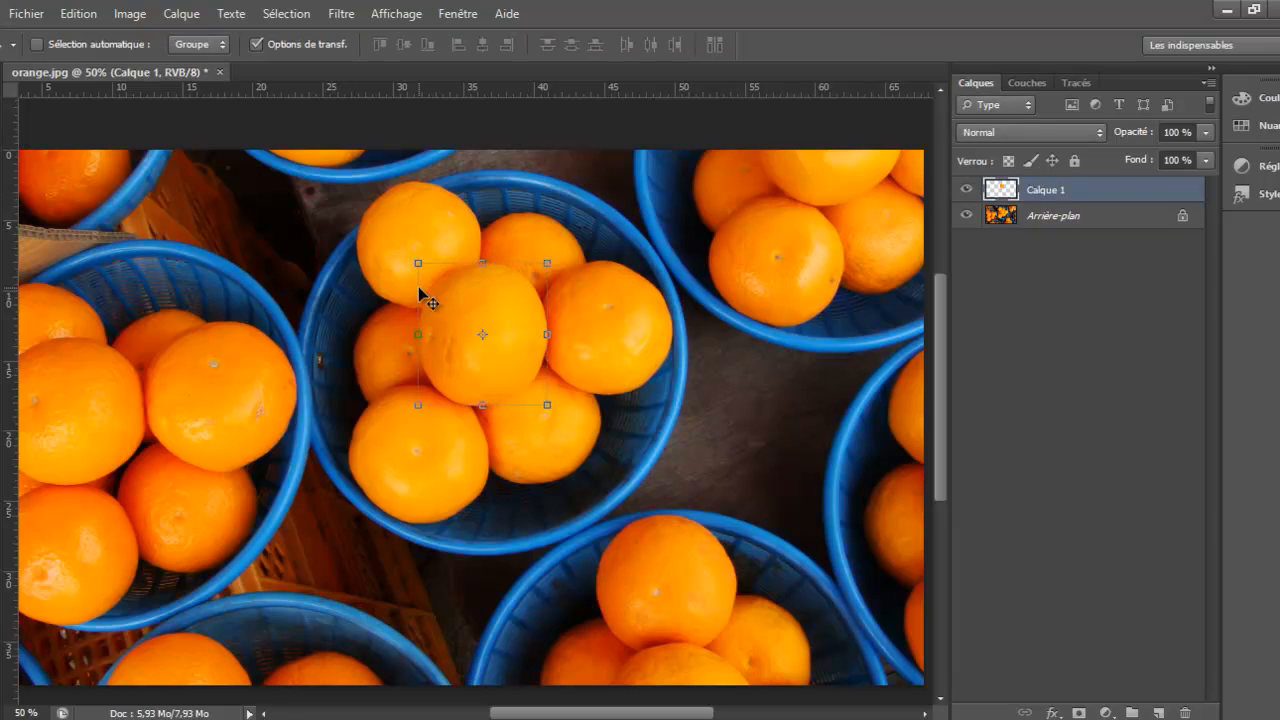
drag(486, 306, 558, 432)
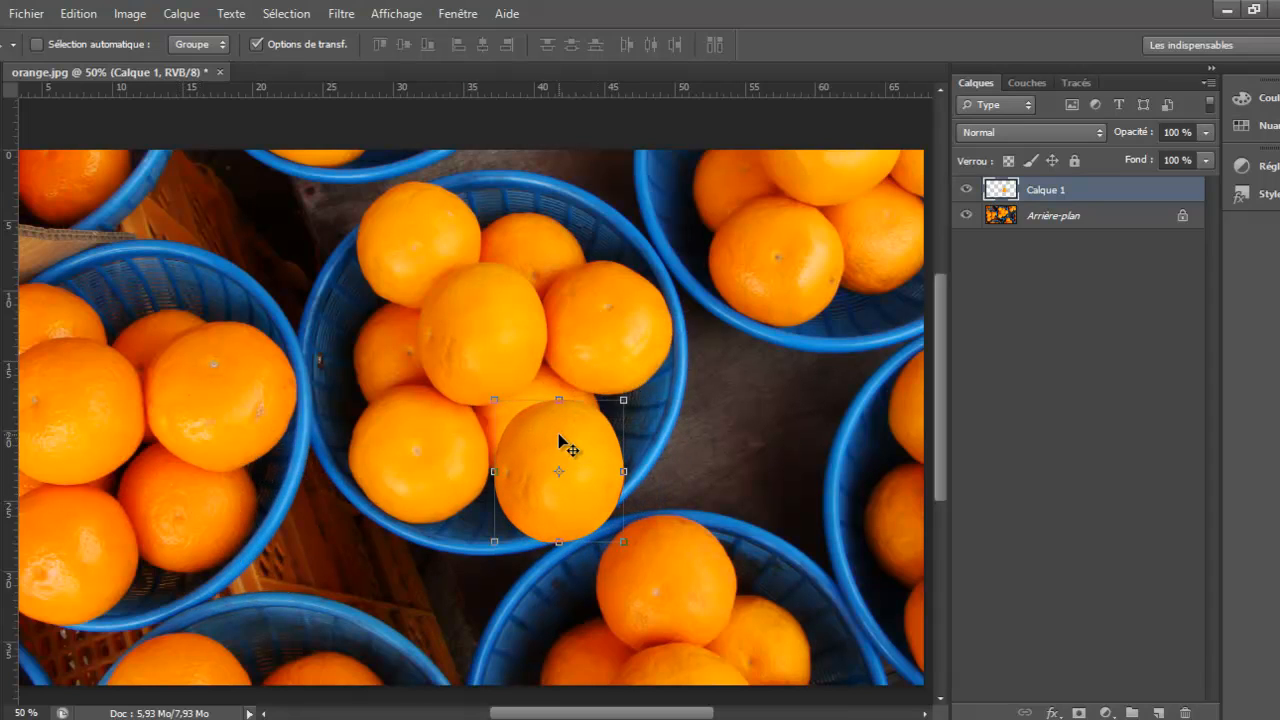
mouse_move(947, 366)
mouse_down()
mouse_move(947, 414)
mouse_move(942, 360)
mouse_move(942, 371)
mouse_up()
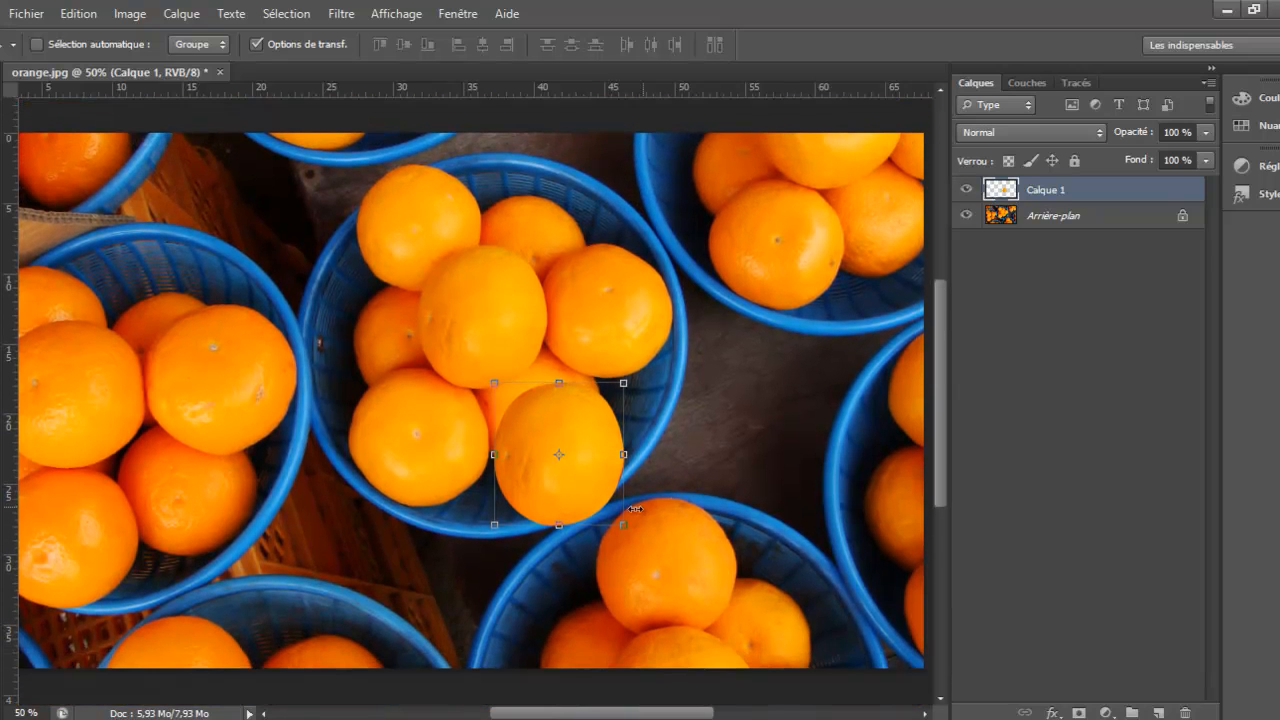
drag(516, 429, 179, 469)
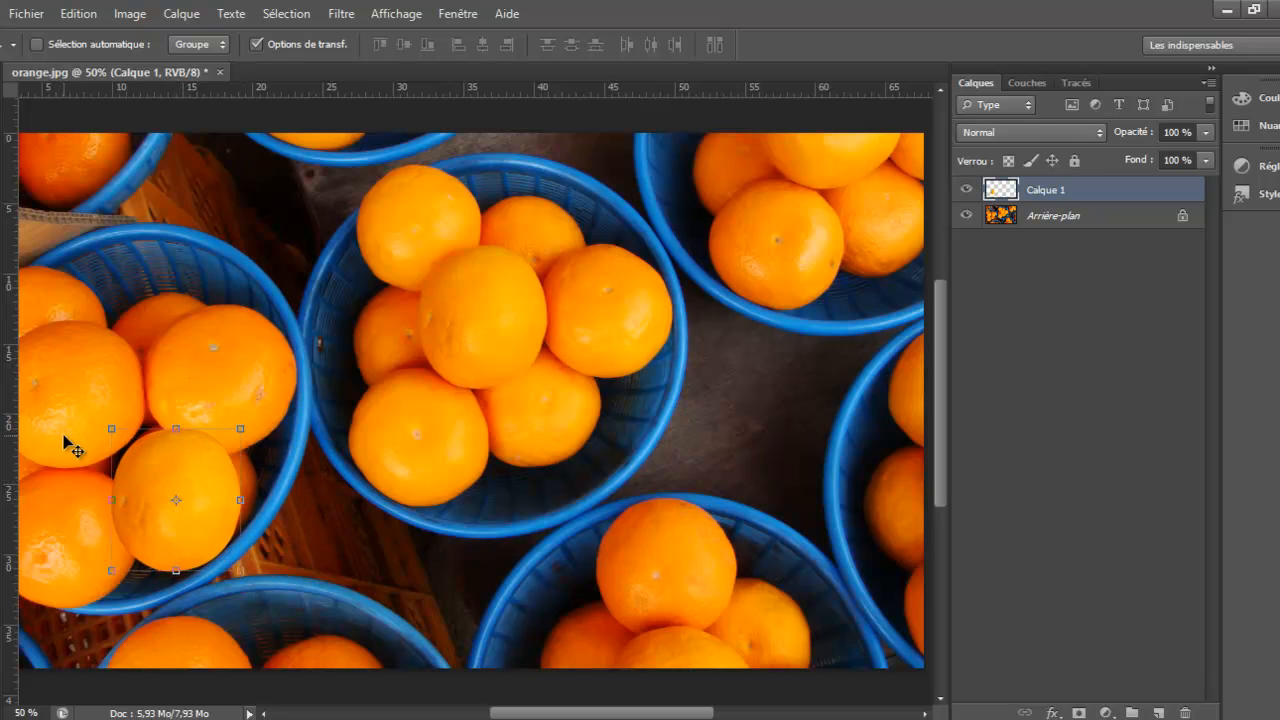
drag(98, 425, 222, 437)
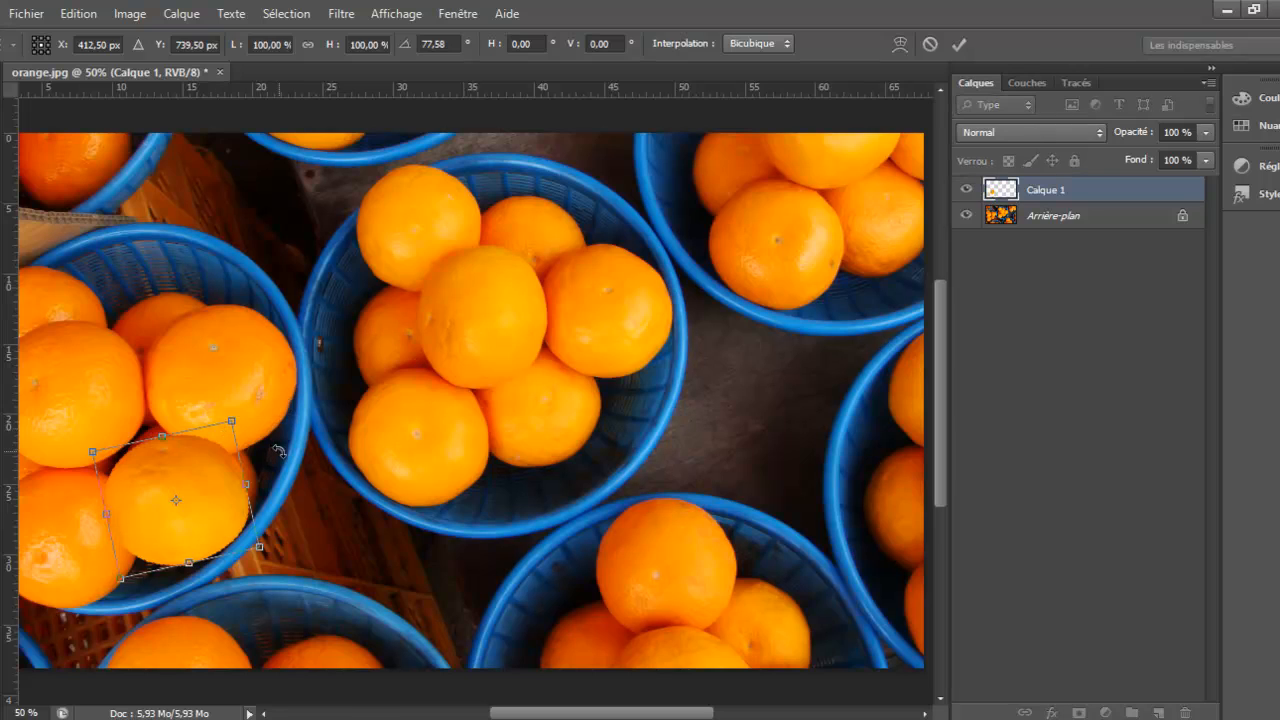
key(Return)
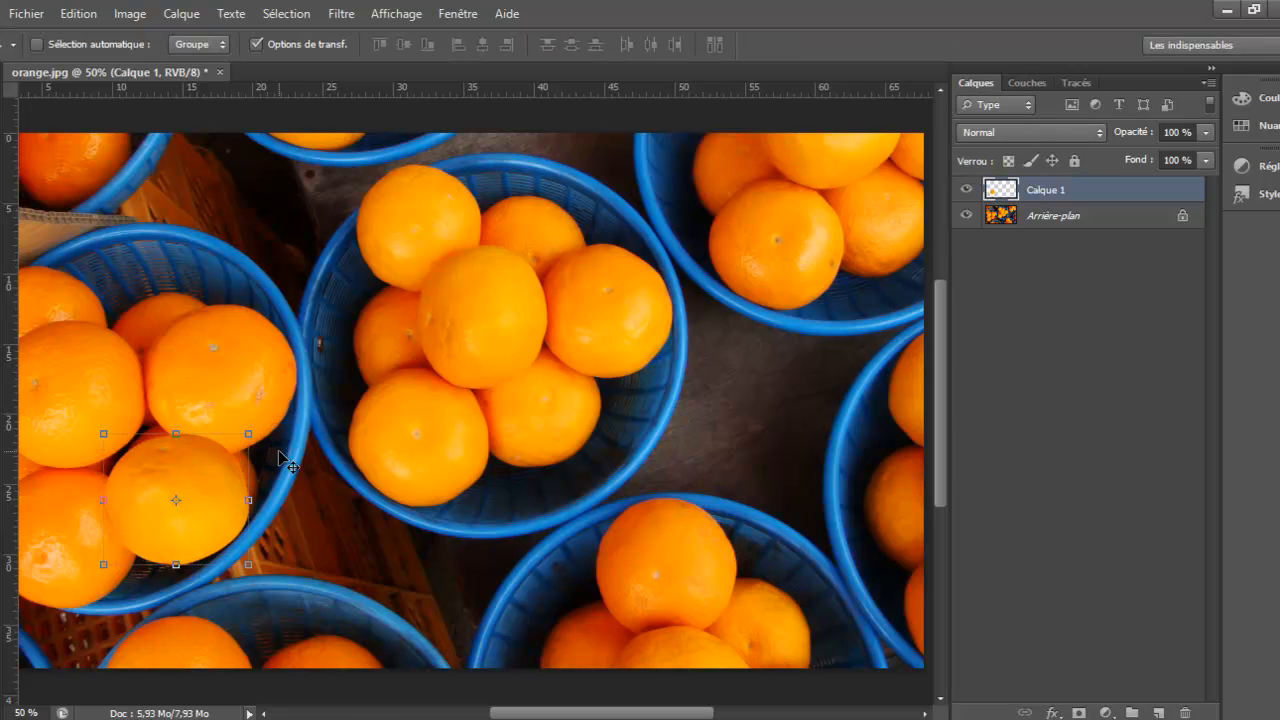
double_click(1097, 197)
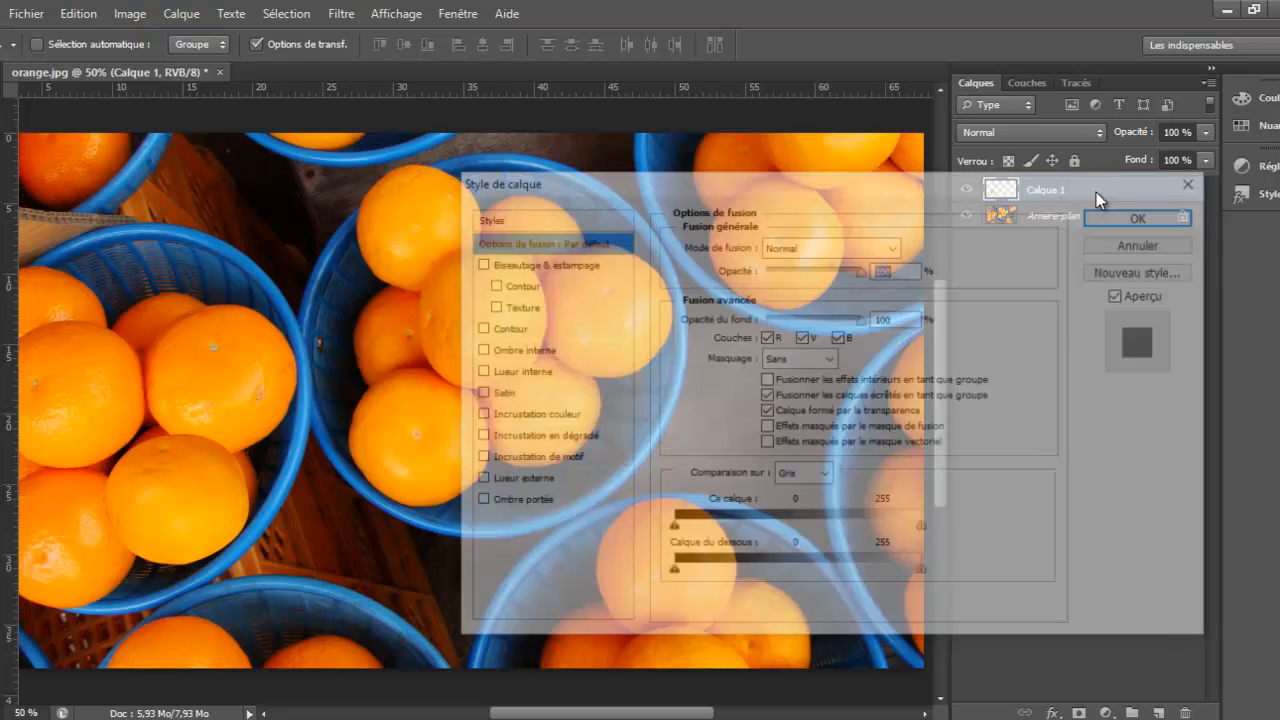
click(536, 507)
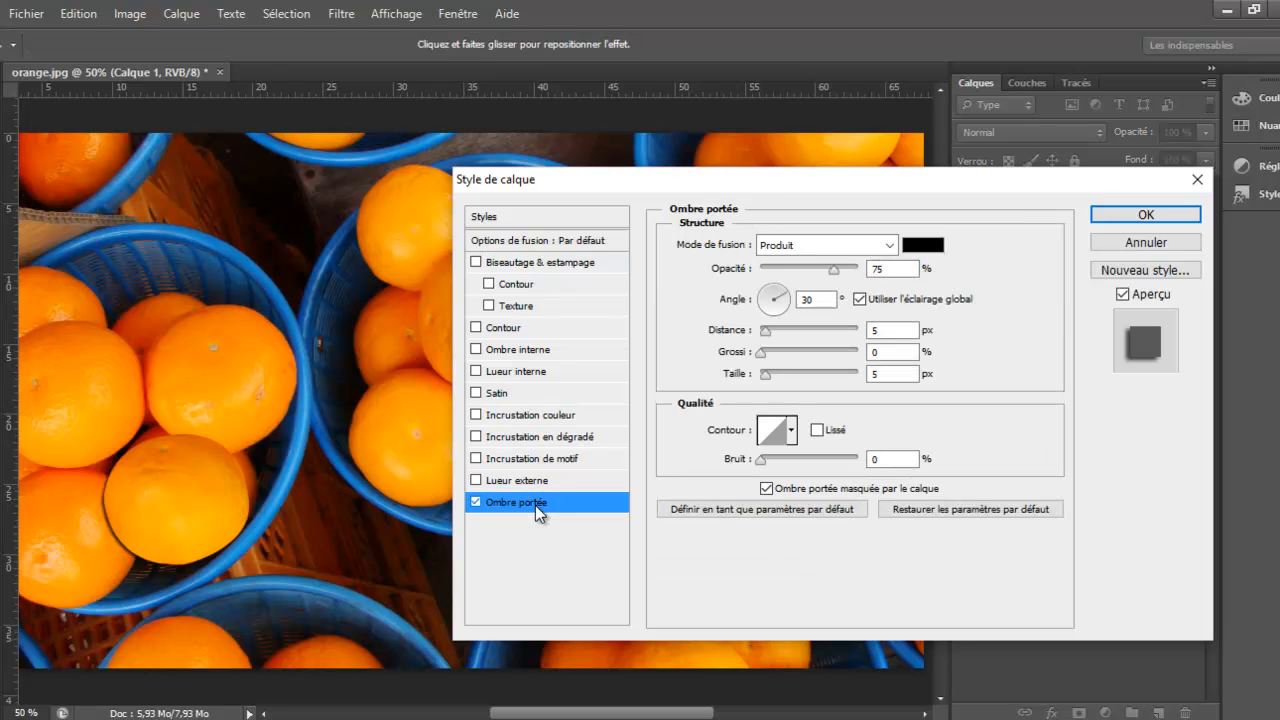
click(1157, 243)
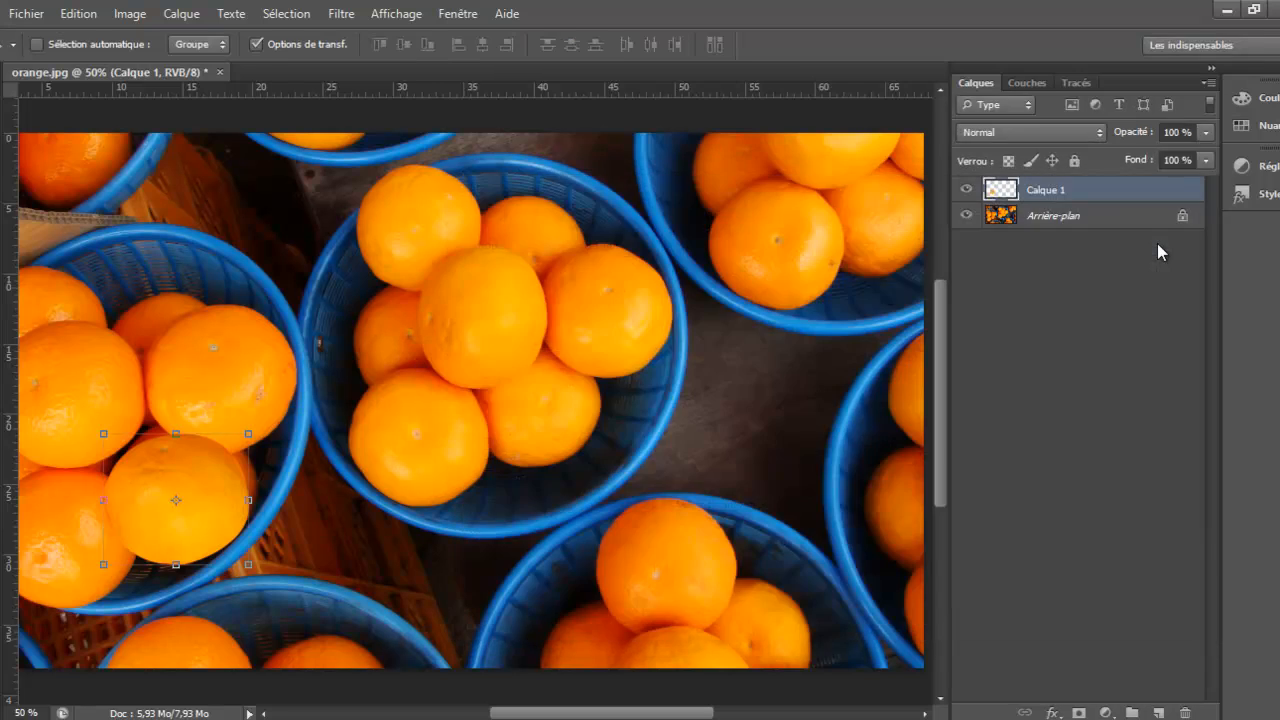
Add a drop shadow (Ombre portée) with its default settings to the copied orange's layer, Calque 1
double_click(1097, 193)
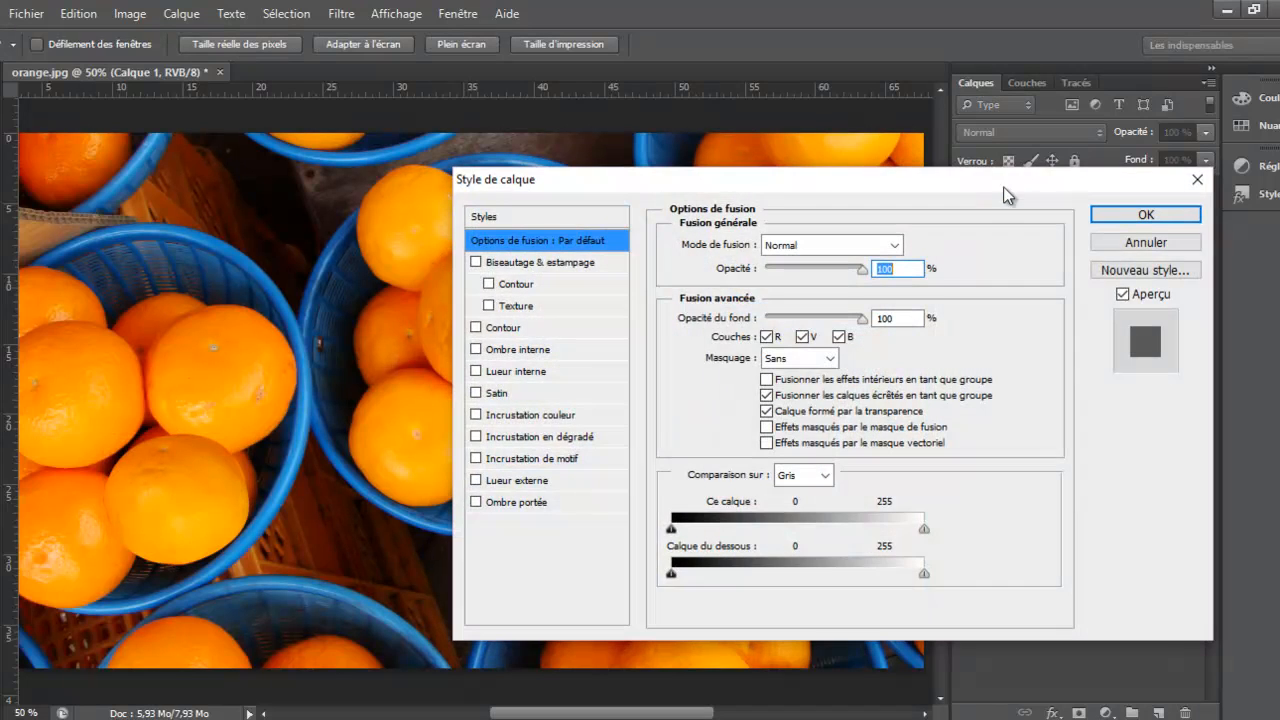
drag(994, 192, 1000, 283)
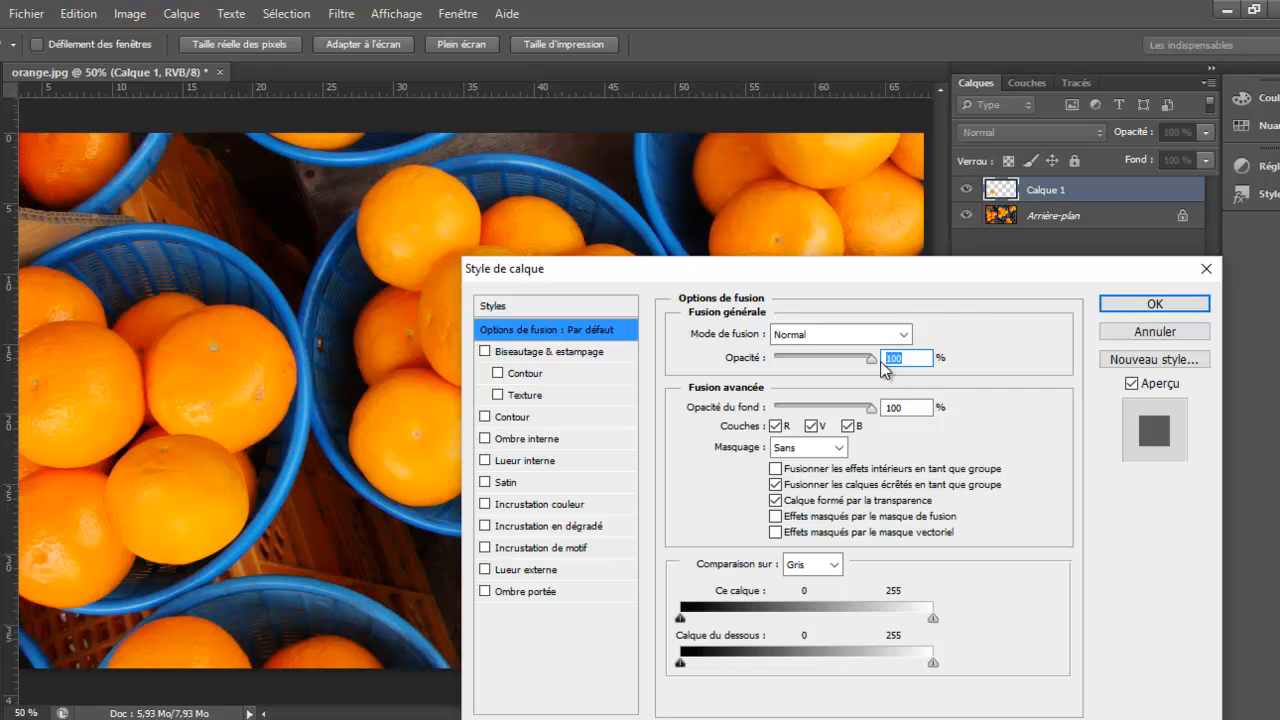
drag(894, 270, 920, 163)
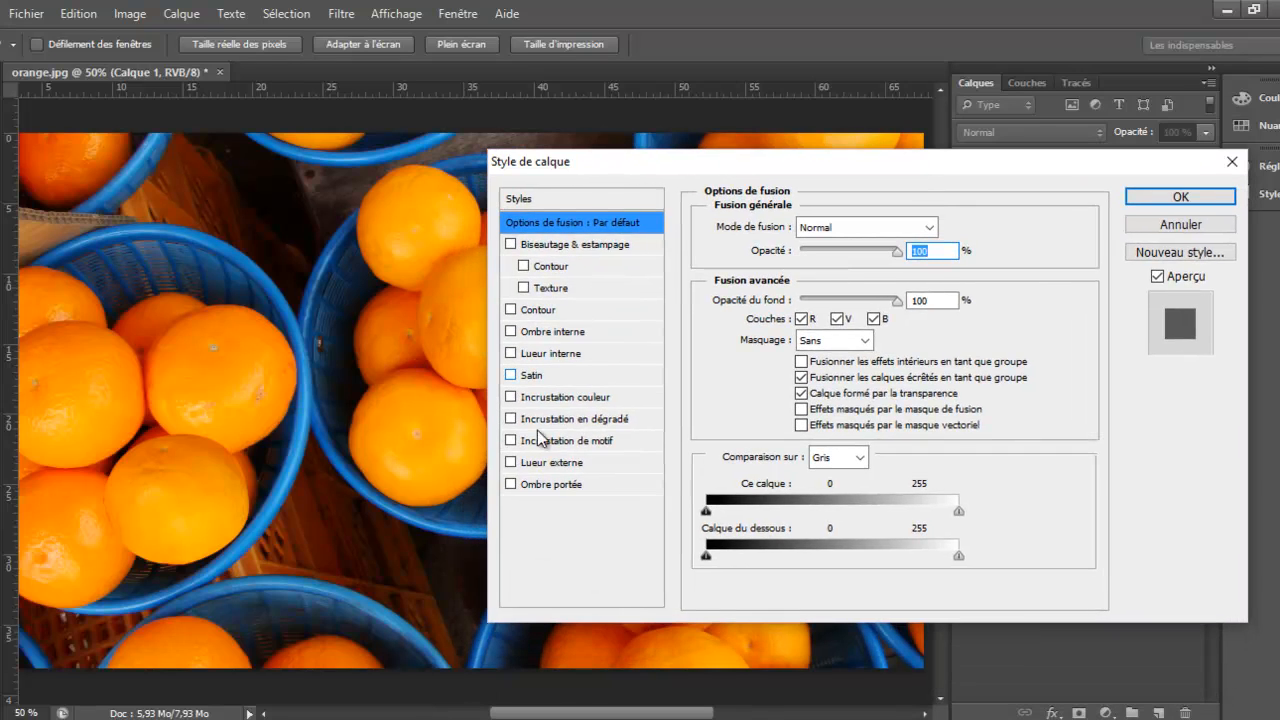
click(552, 487)
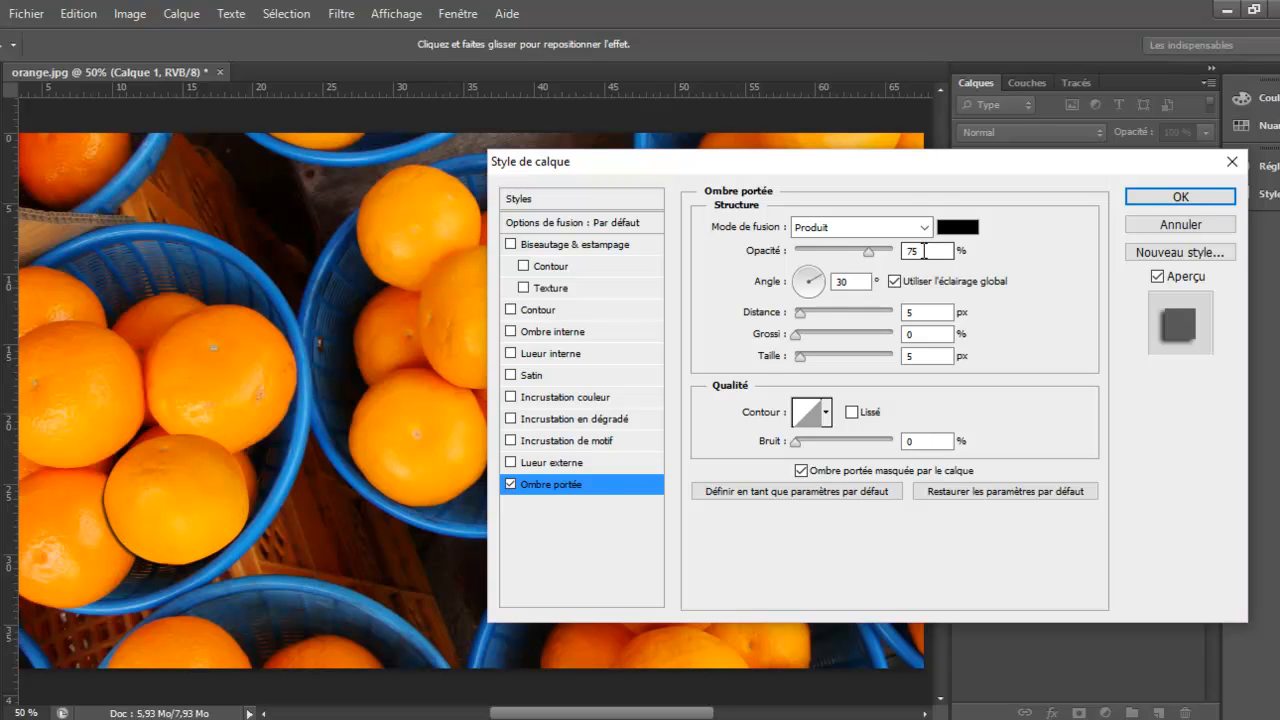
Change the drop shadow's colour to golden yellow e0b902, compare the orange with and without the shadow, and apply the layer style
click(958, 227)
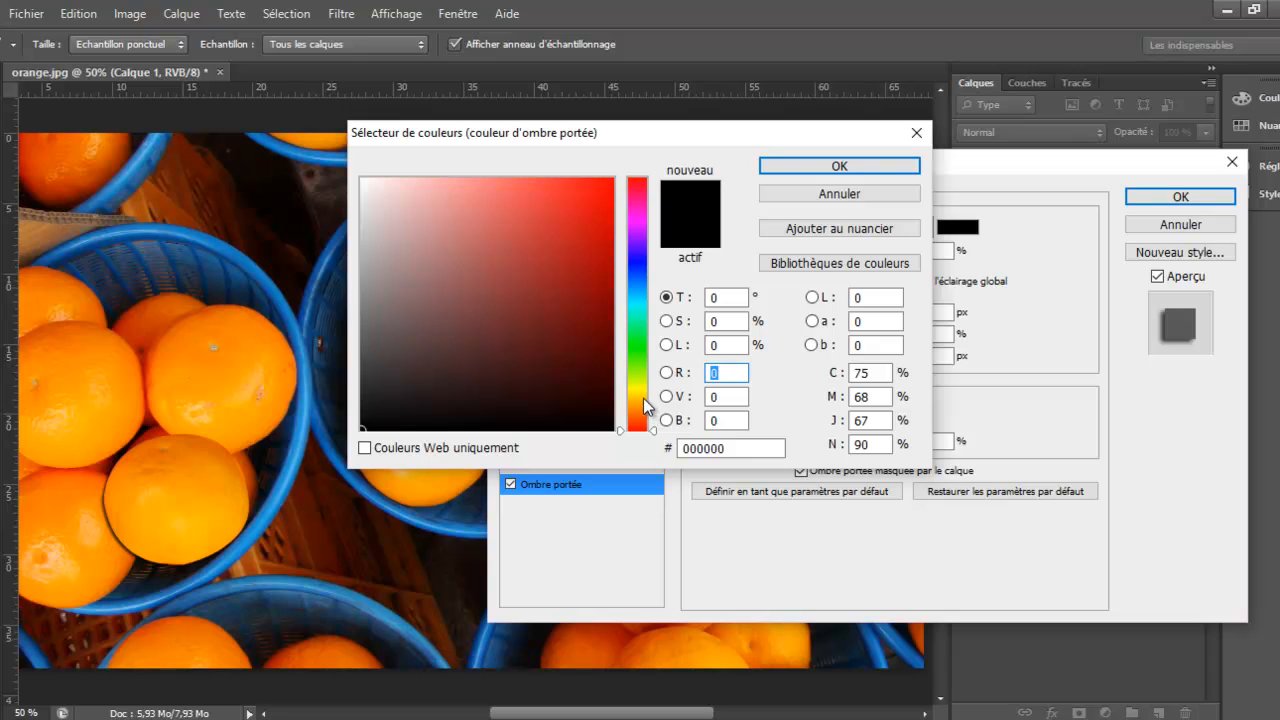
click(644, 398)
drag(644, 398, 644, 396)
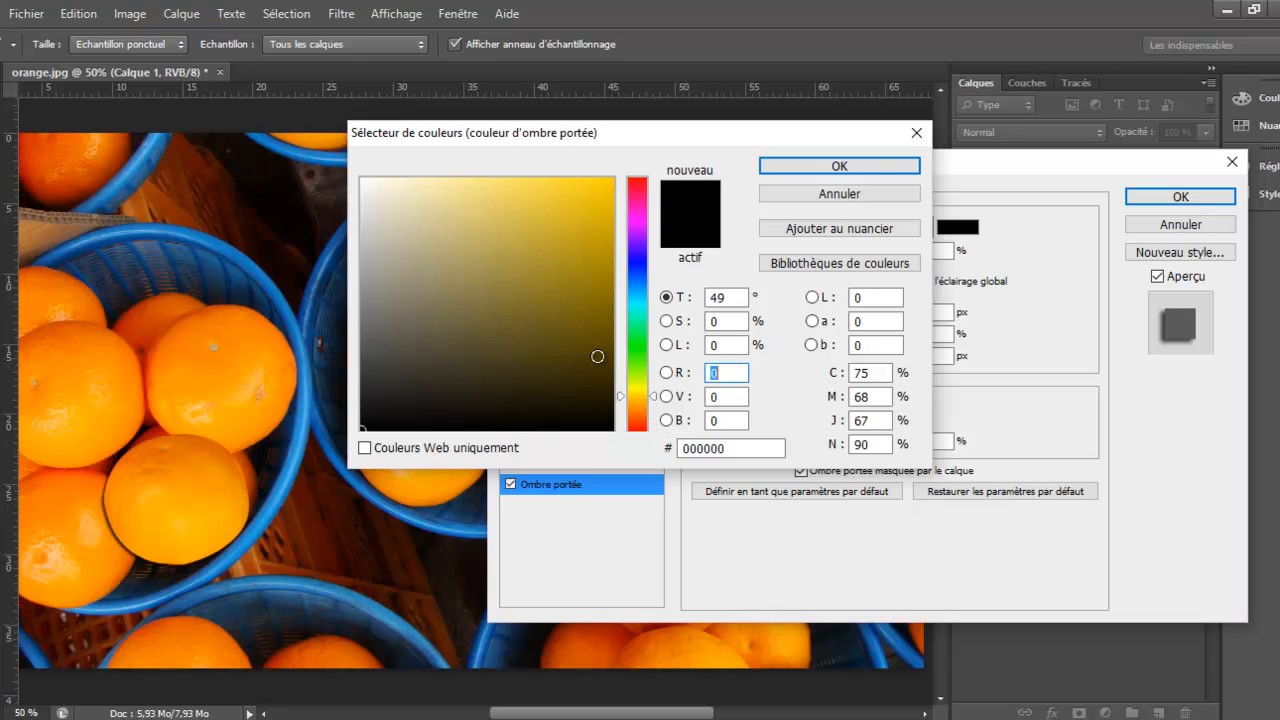
click(603, 238)
drag(603, 238, 611, 208)
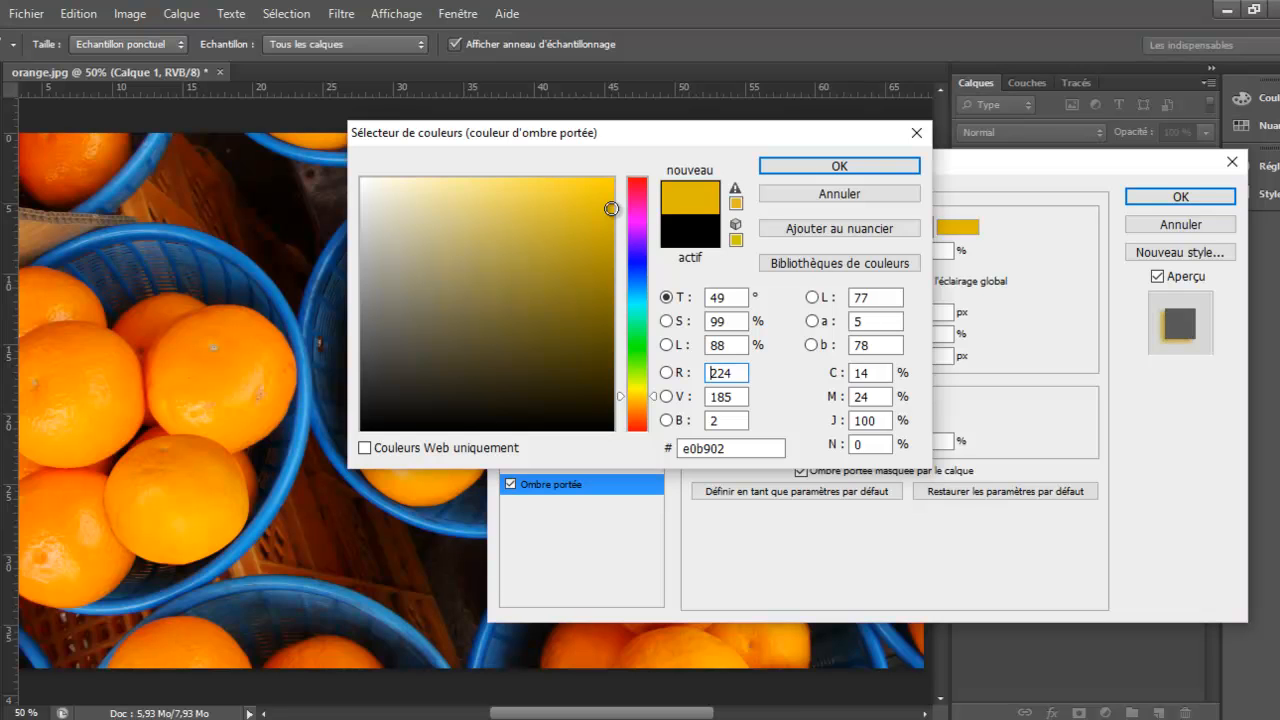
click(814, 166)
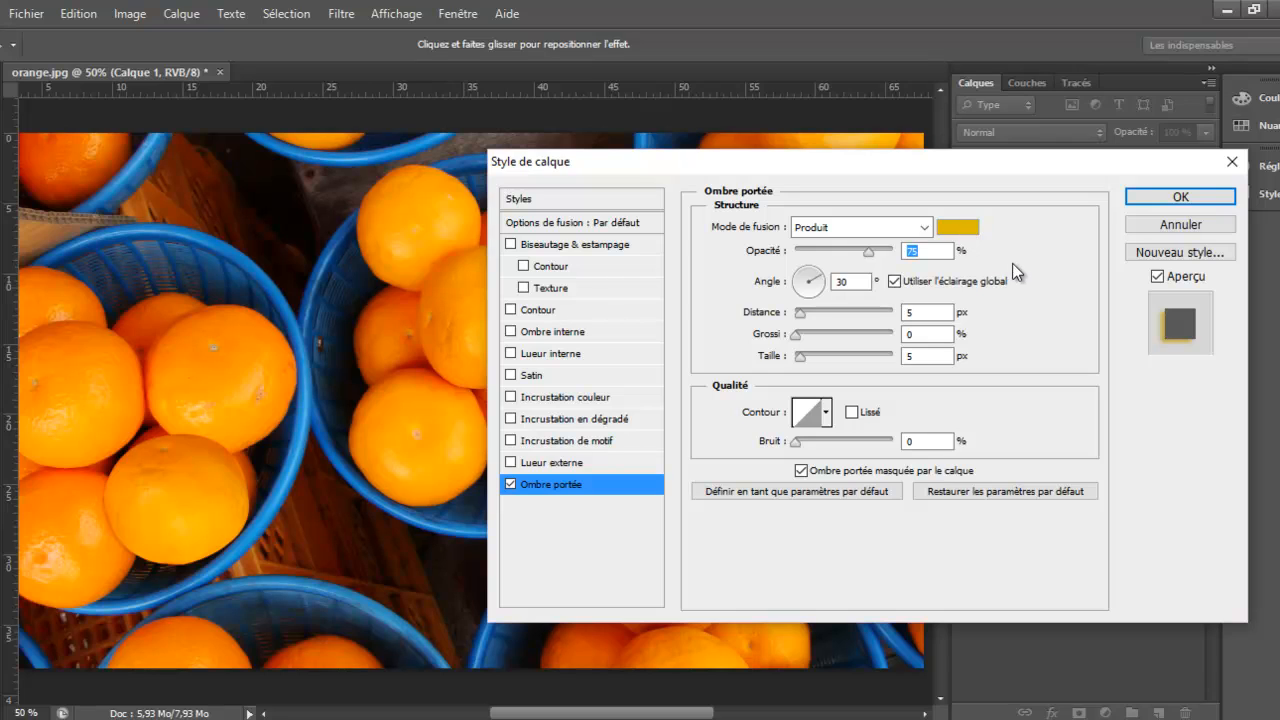
click(510, 484)
click(510, 484)
click(1145, 199)
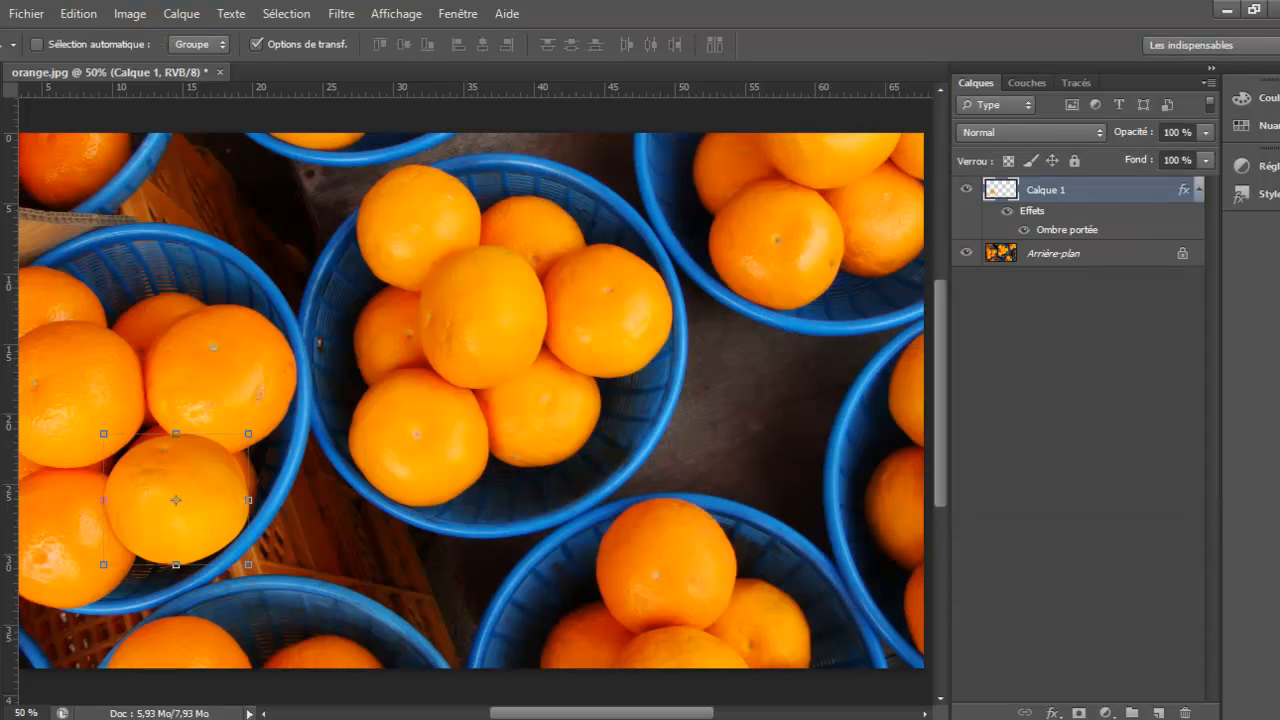
Zoom out to 33.33% to examine the placed orange within the whole image, and return to the Move tool
key(z)
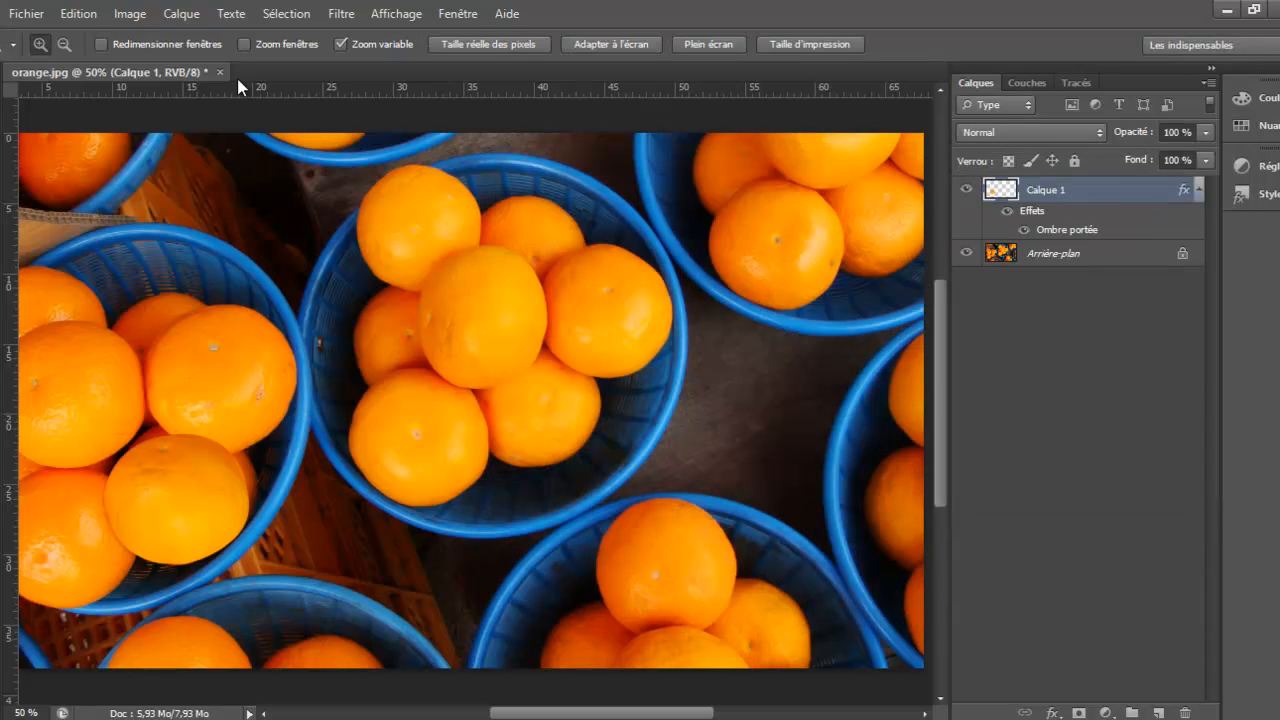
click(68, 48)
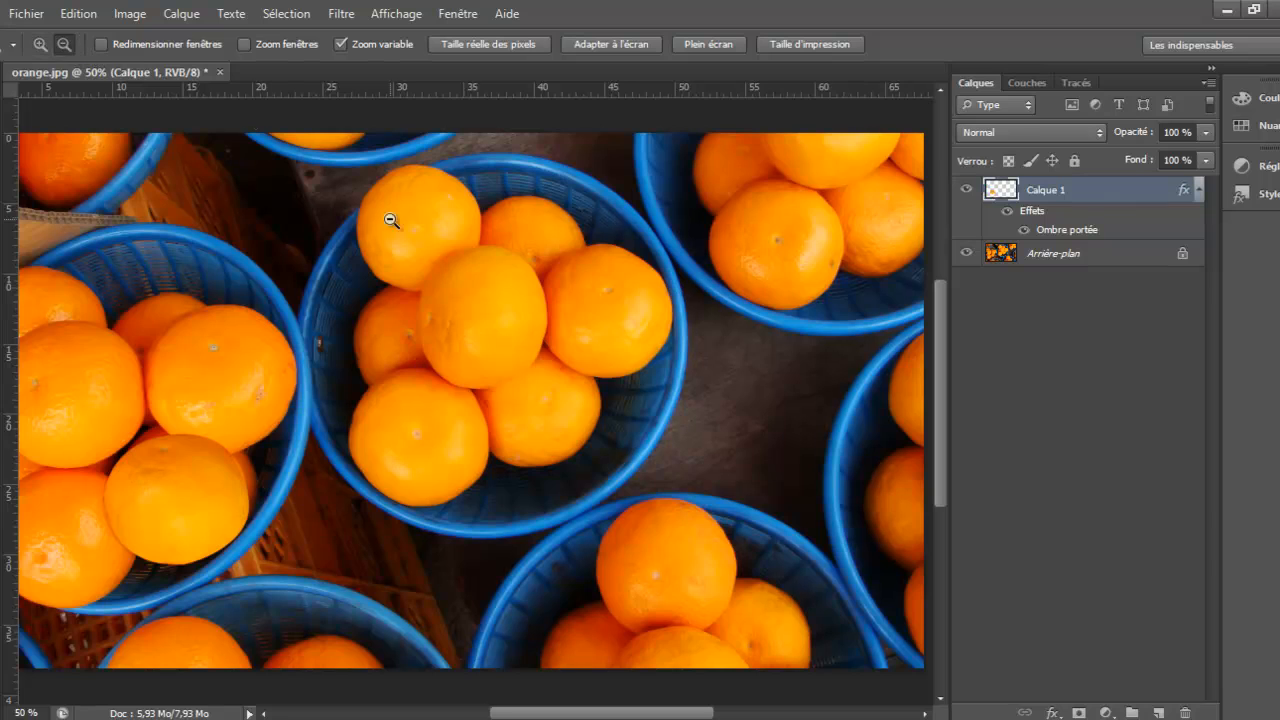
click(527, 354)
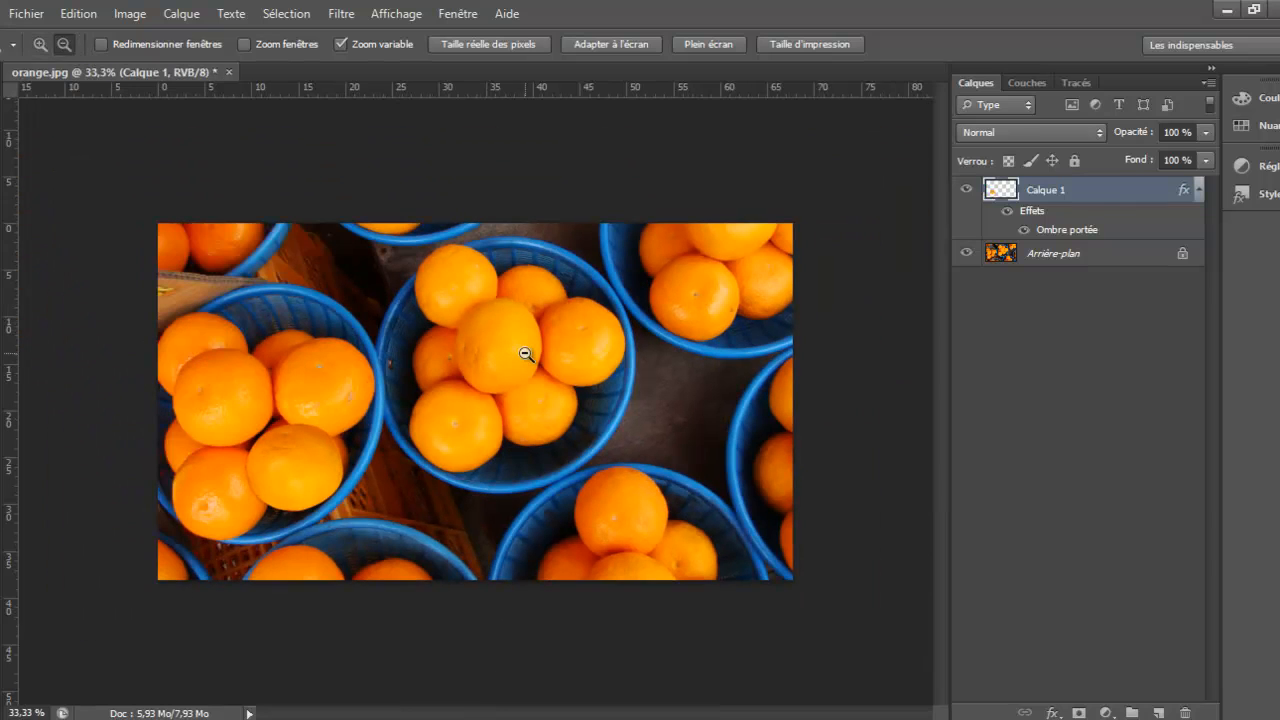
key(v)
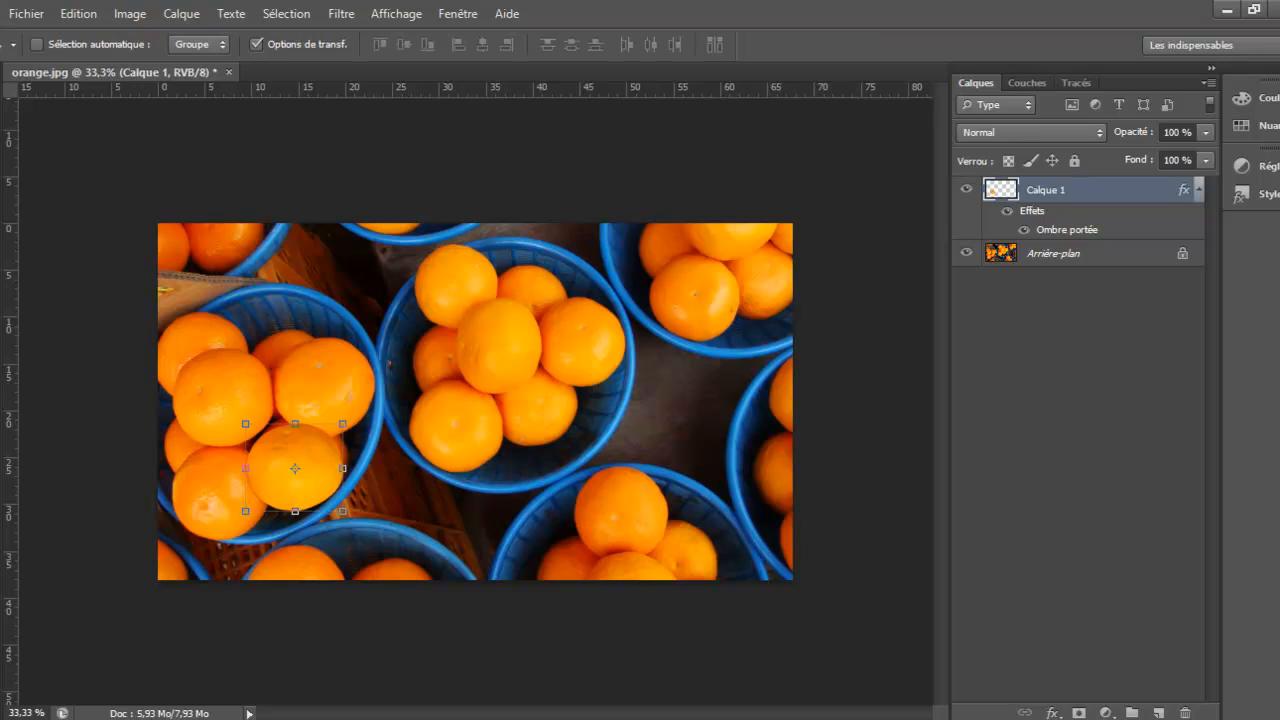